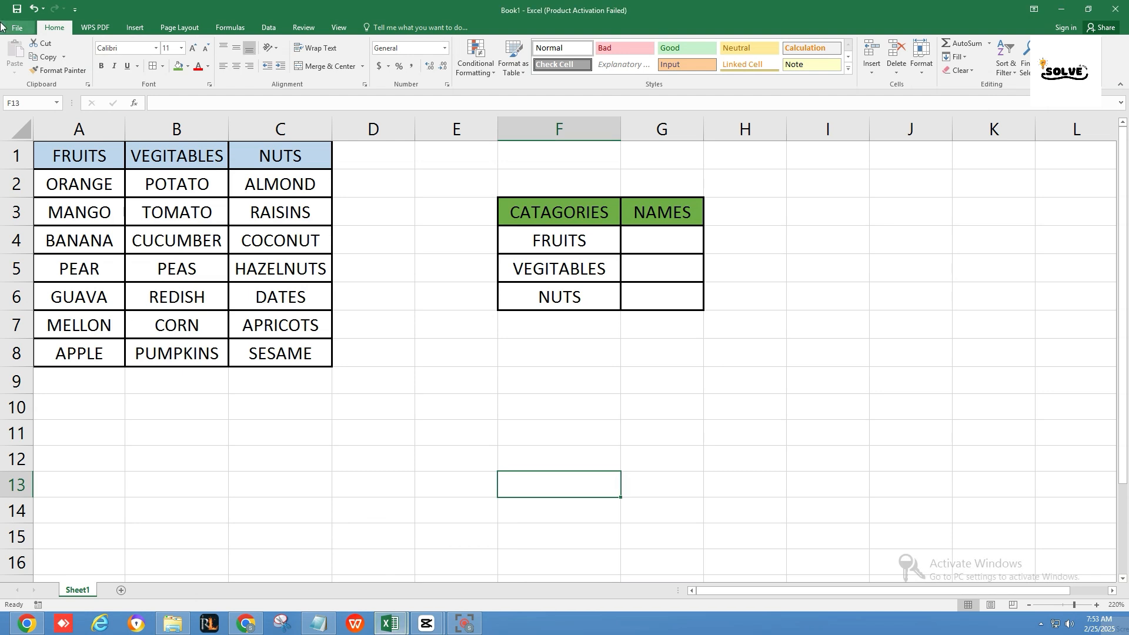
Convert the range A1:C8 into a table that has headers.
mouse_move(1, 3)
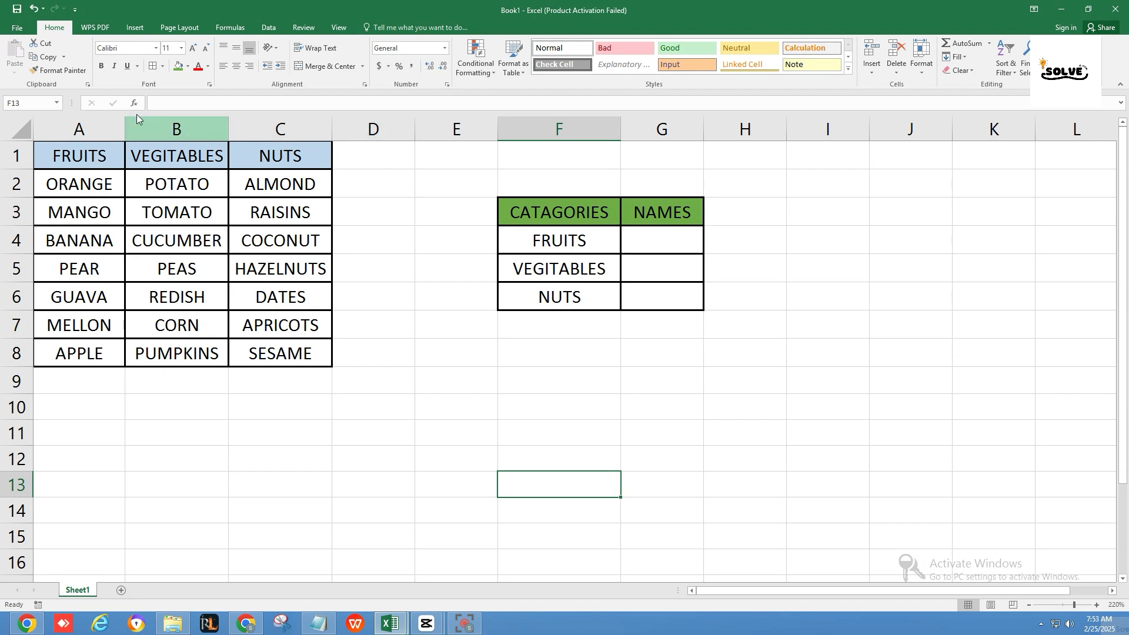
drag(97, 154, 250, 353)
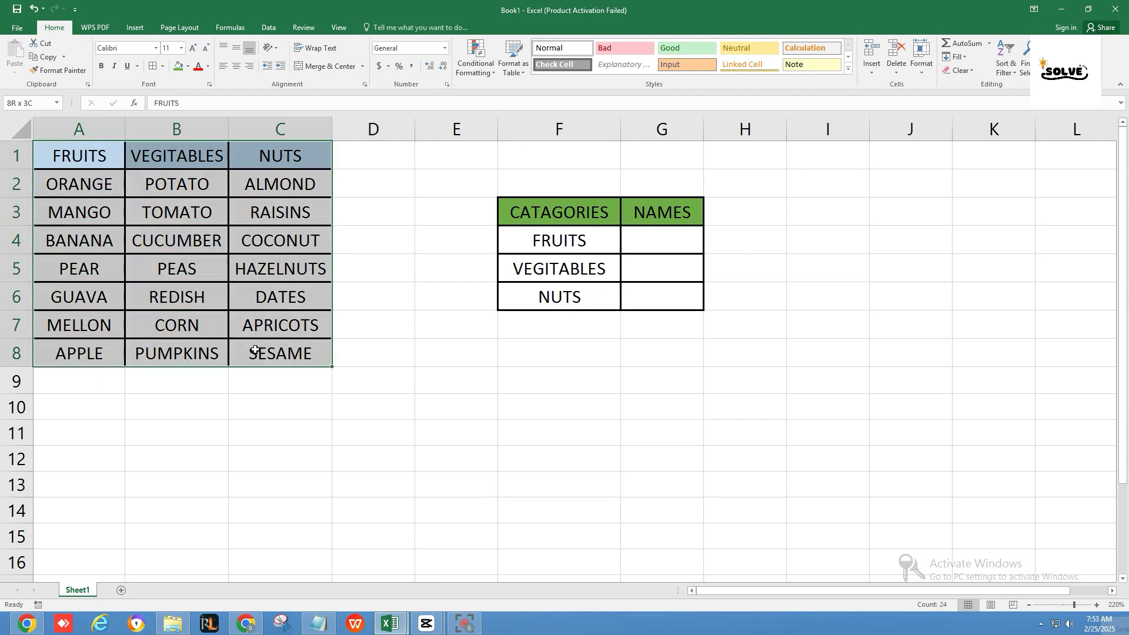
click(135, 27)
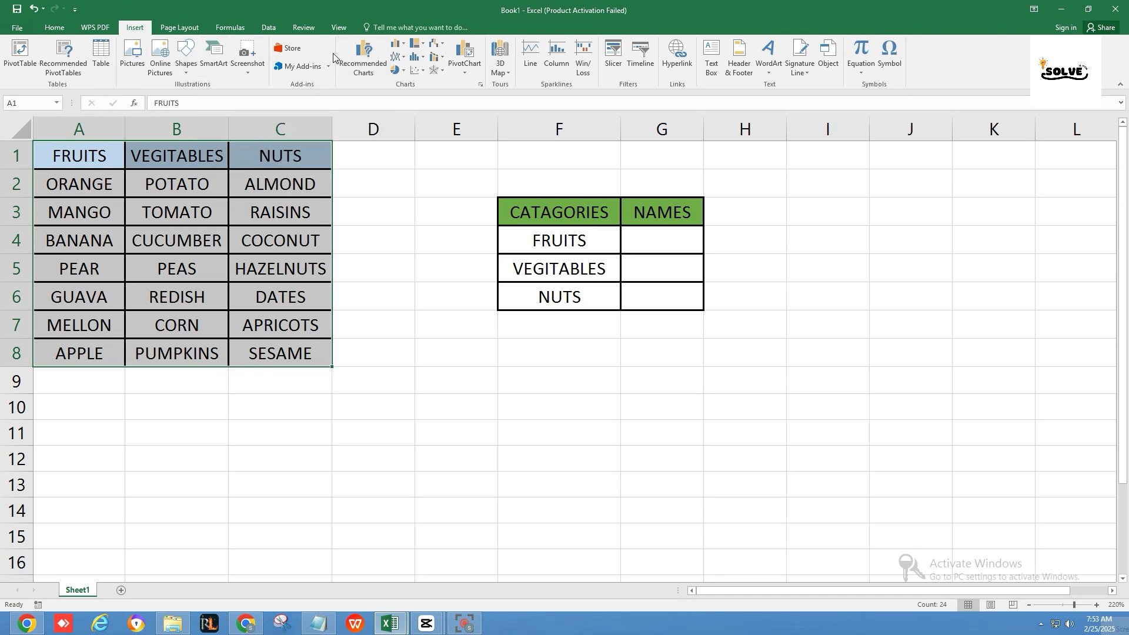
click(106, 70)
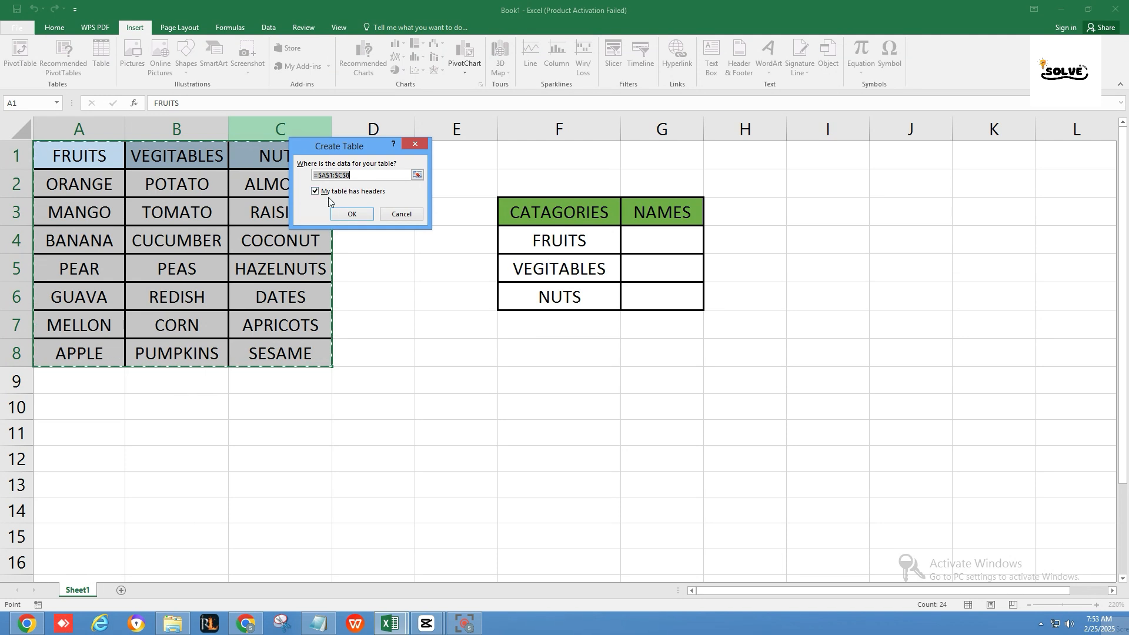
click(352, 214)
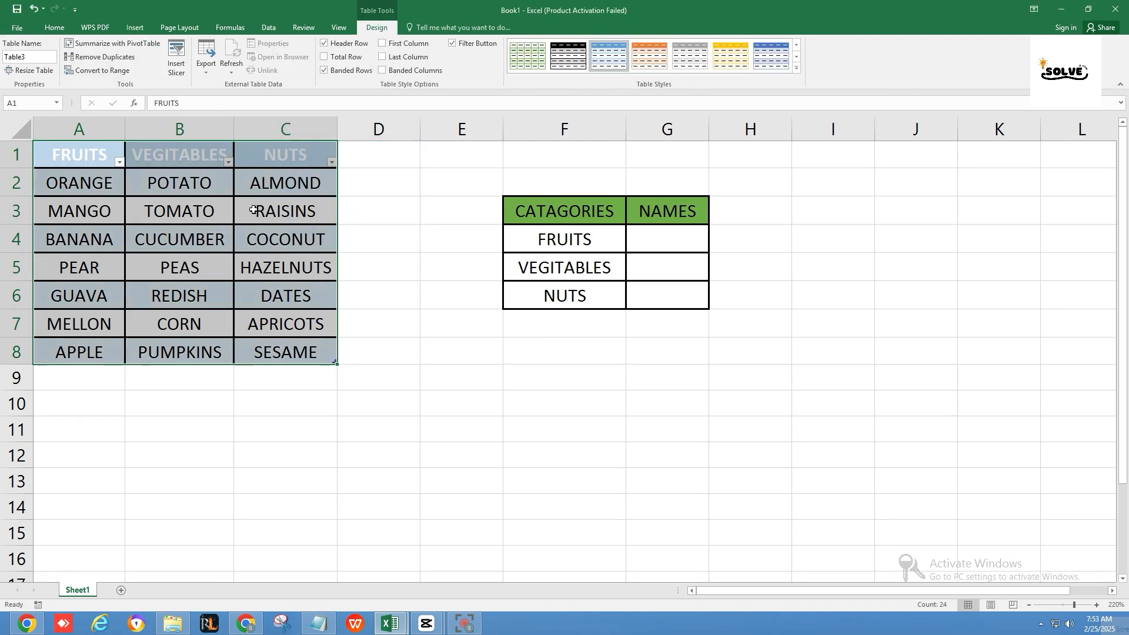
Create named ranges from the selection A1:C8, using only the top row for the names.
click(182, 213)
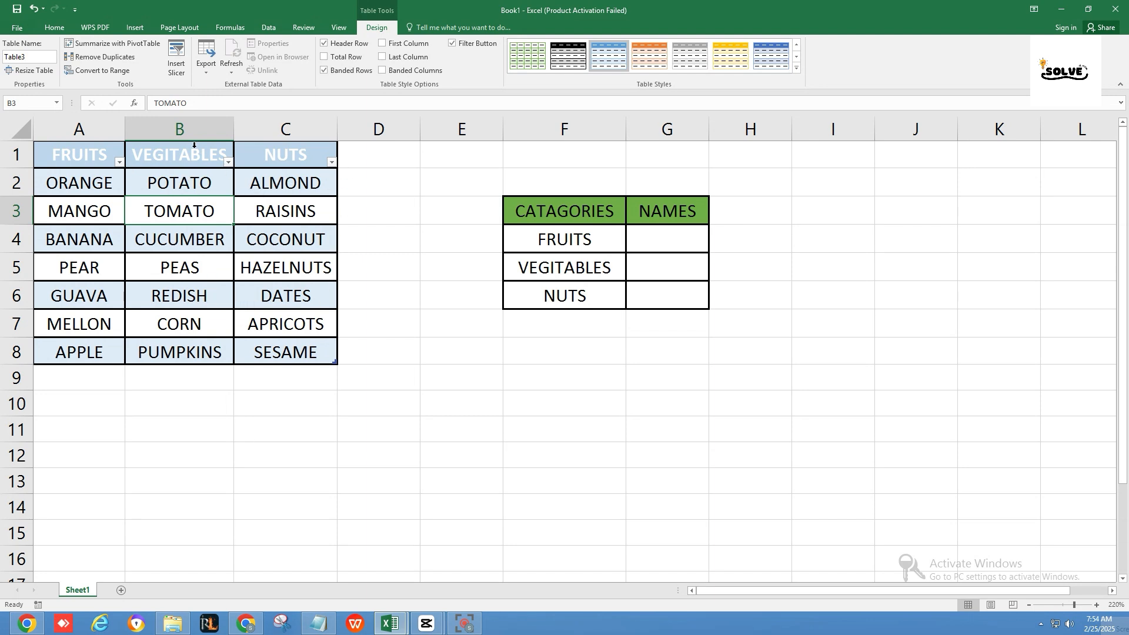
click(234, 30)
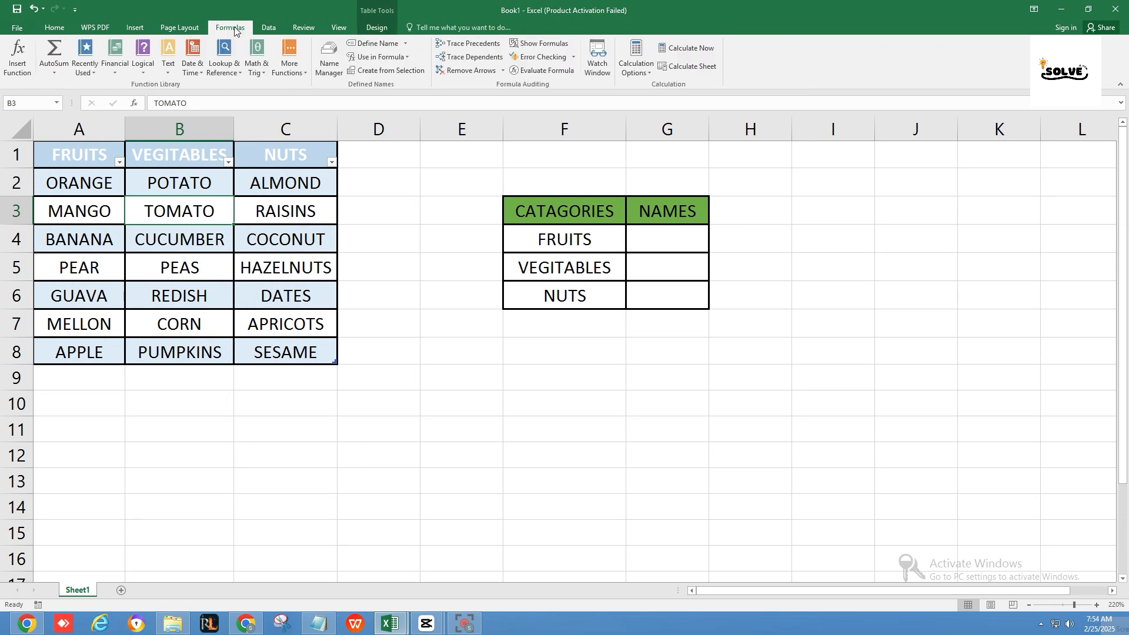
click(205, 181)
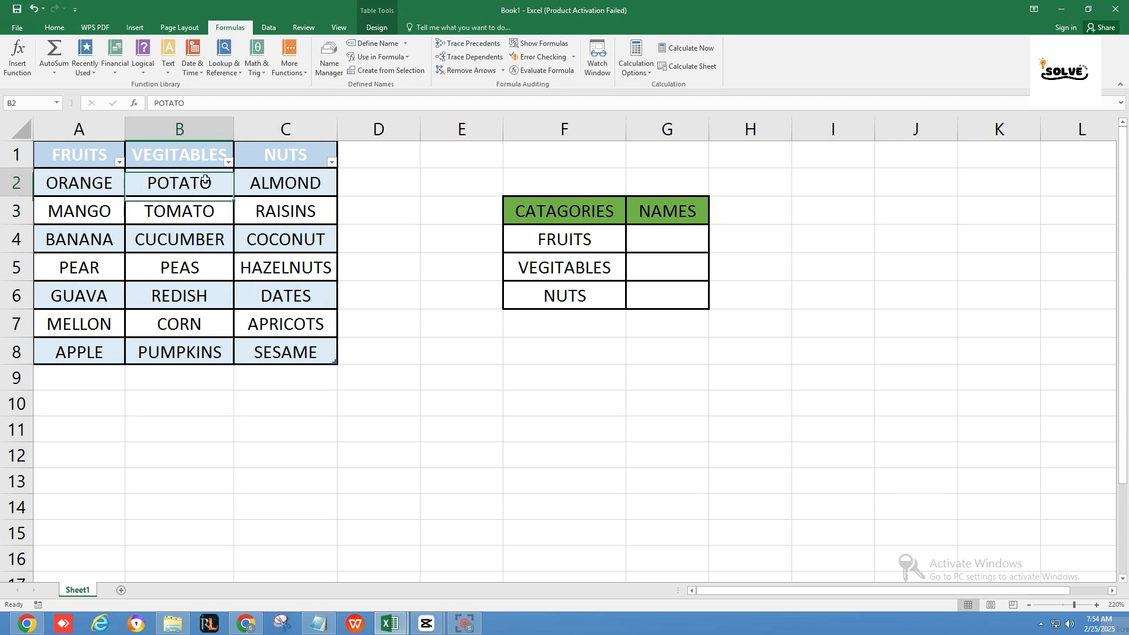
drag(94, 160, 262, 354)
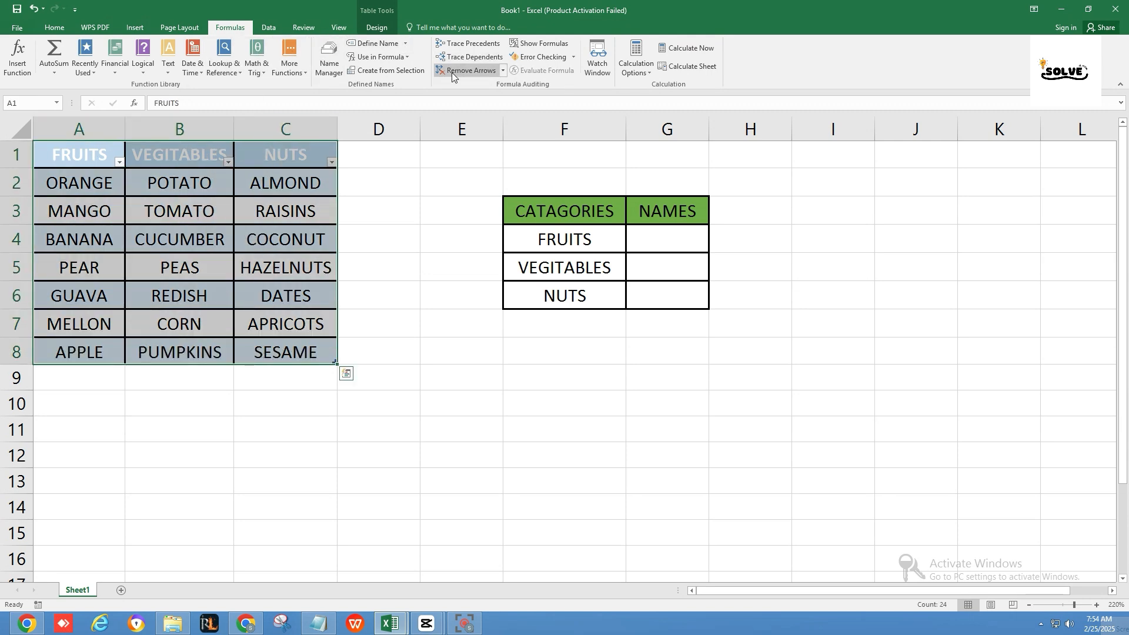
click(408, 73)
click(292, 179)
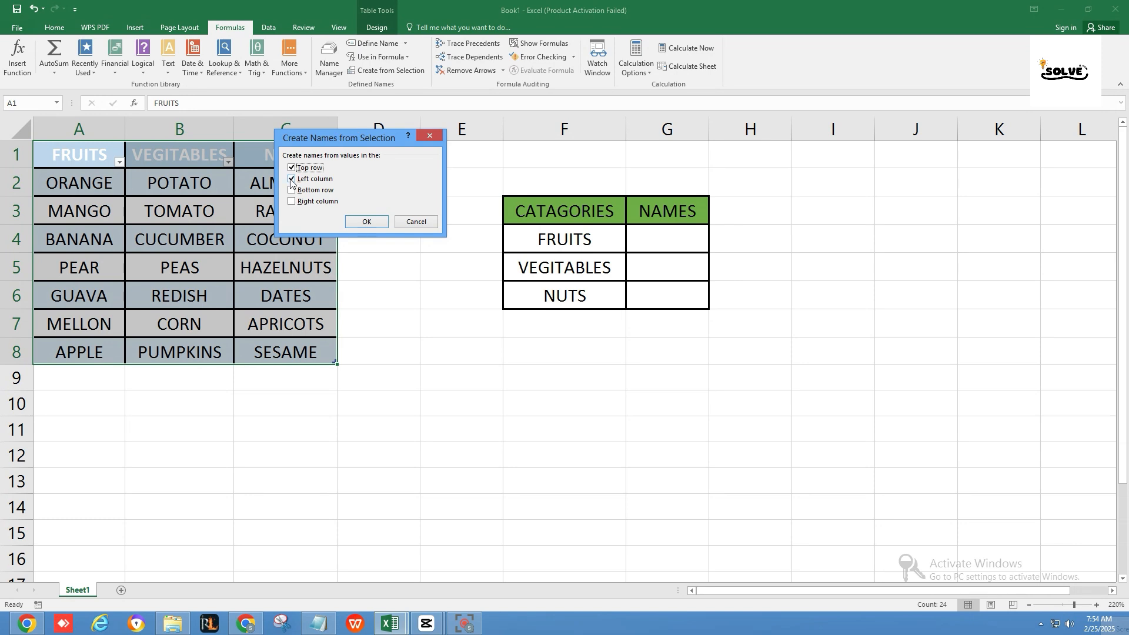
click(292, 180)
click(366, 223)
click(367, 223)
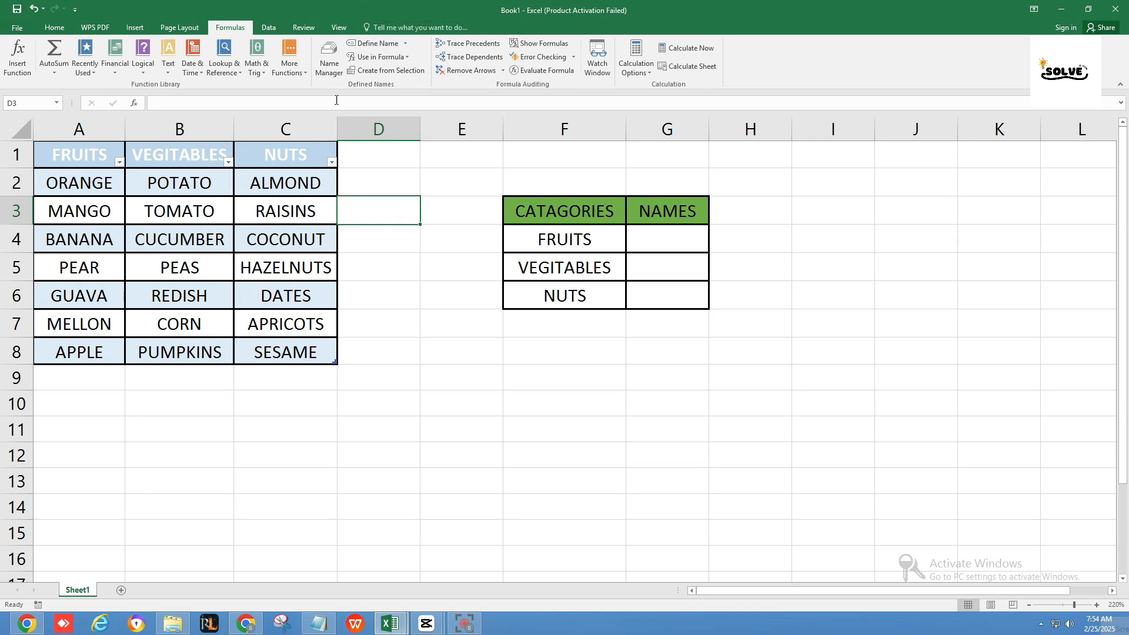
click(283, 287)
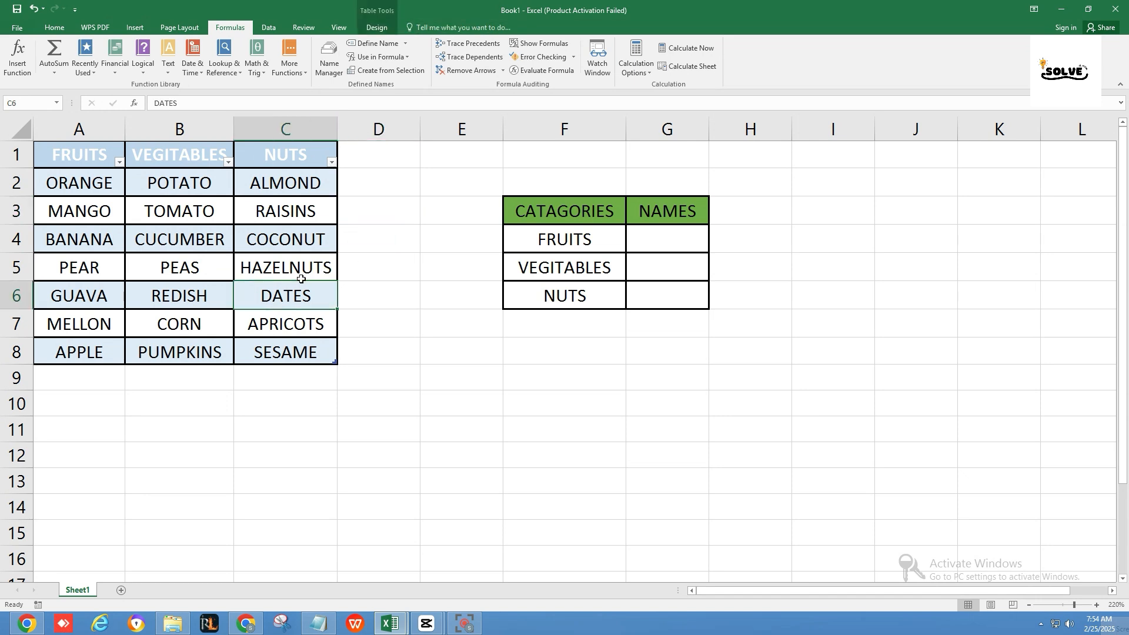
click(581, 240)
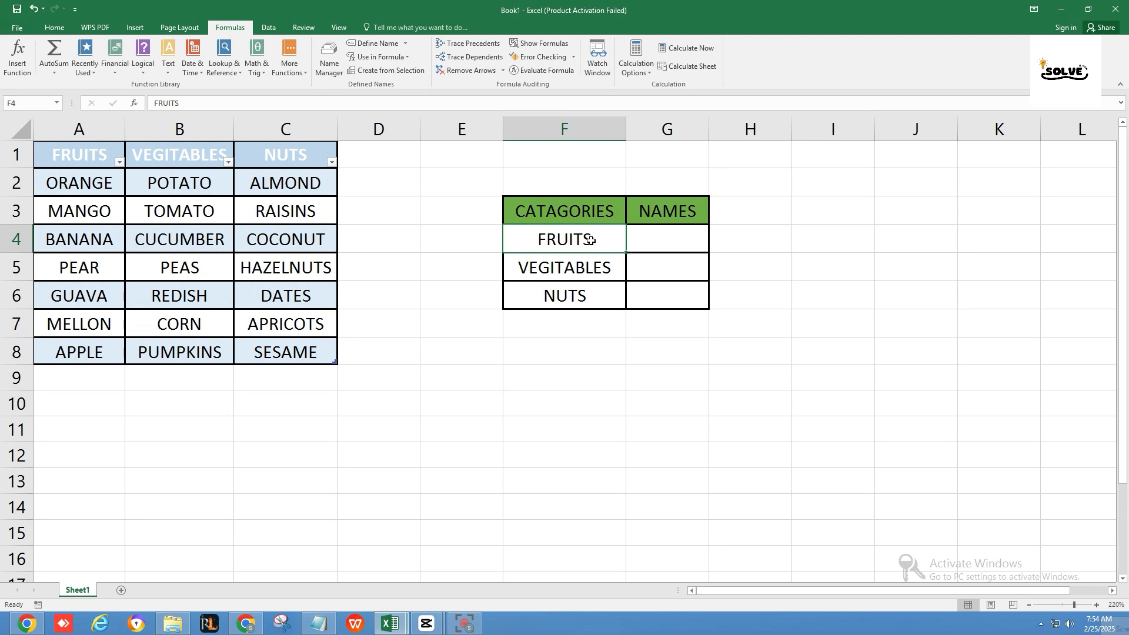
click(321, 291)
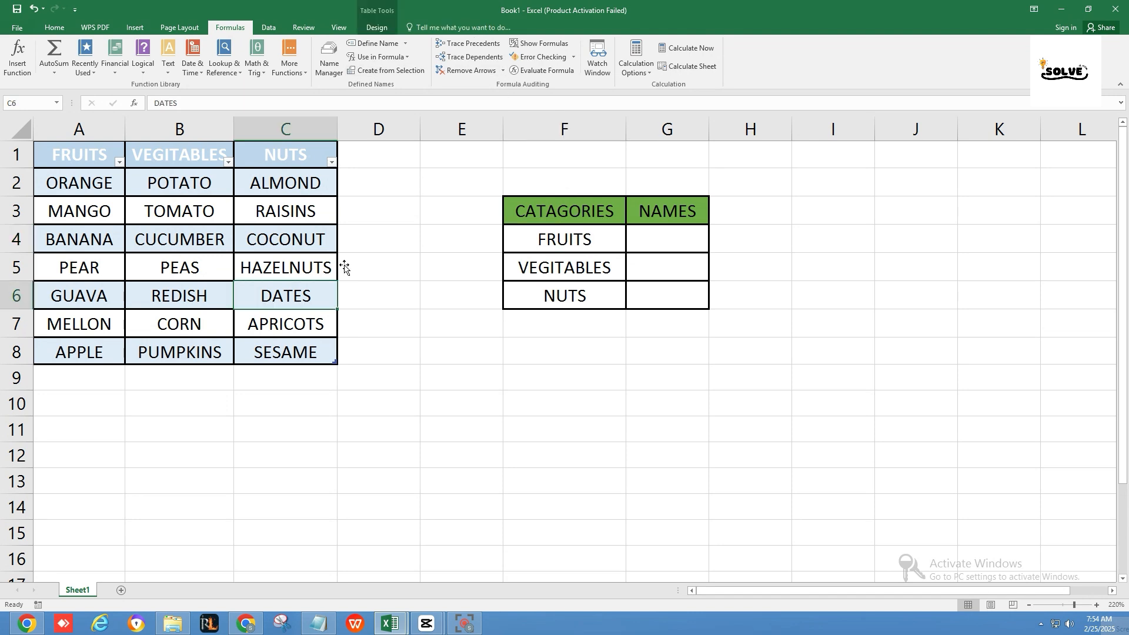
Add list data validation to the FRUITS category cell F4 with the source =$F$4.
click(581, 240)
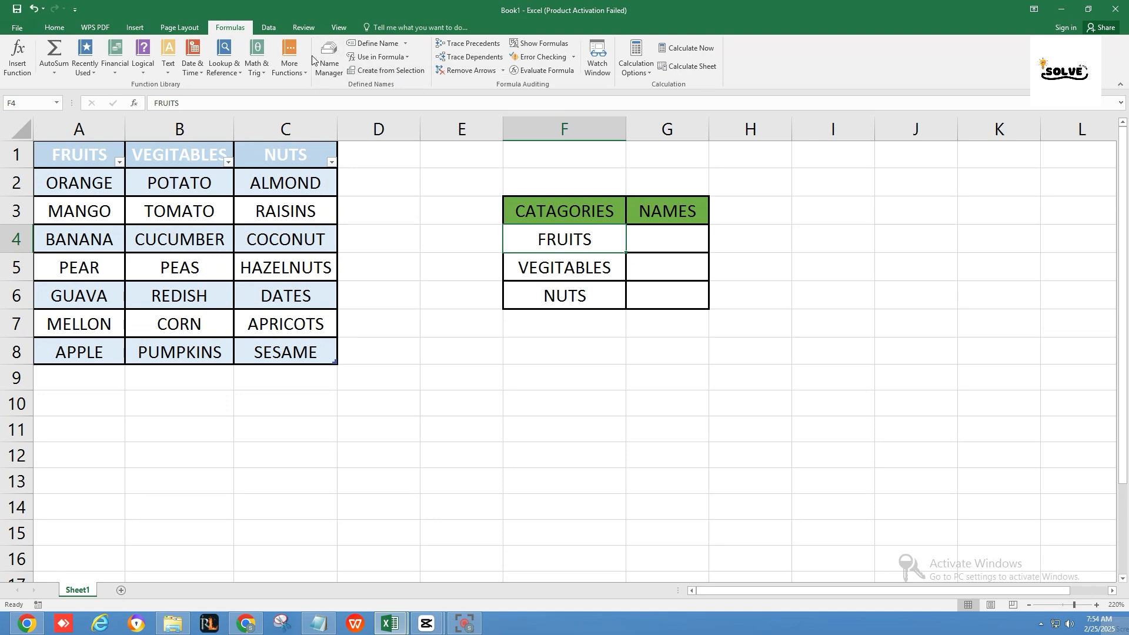
click(268, 27)
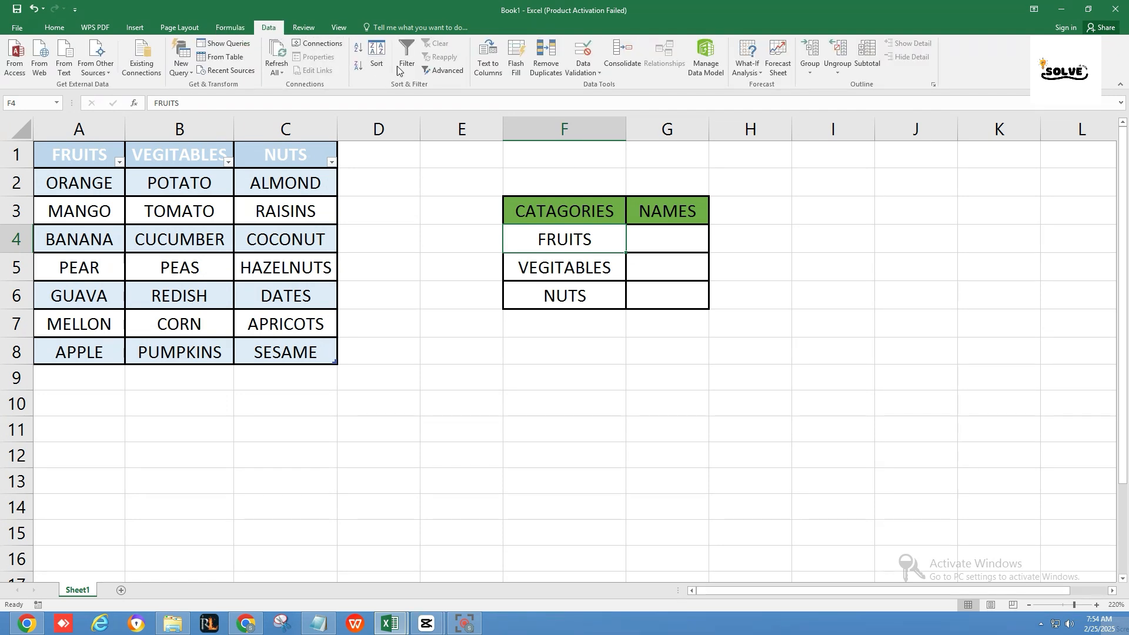
click(593, 72)
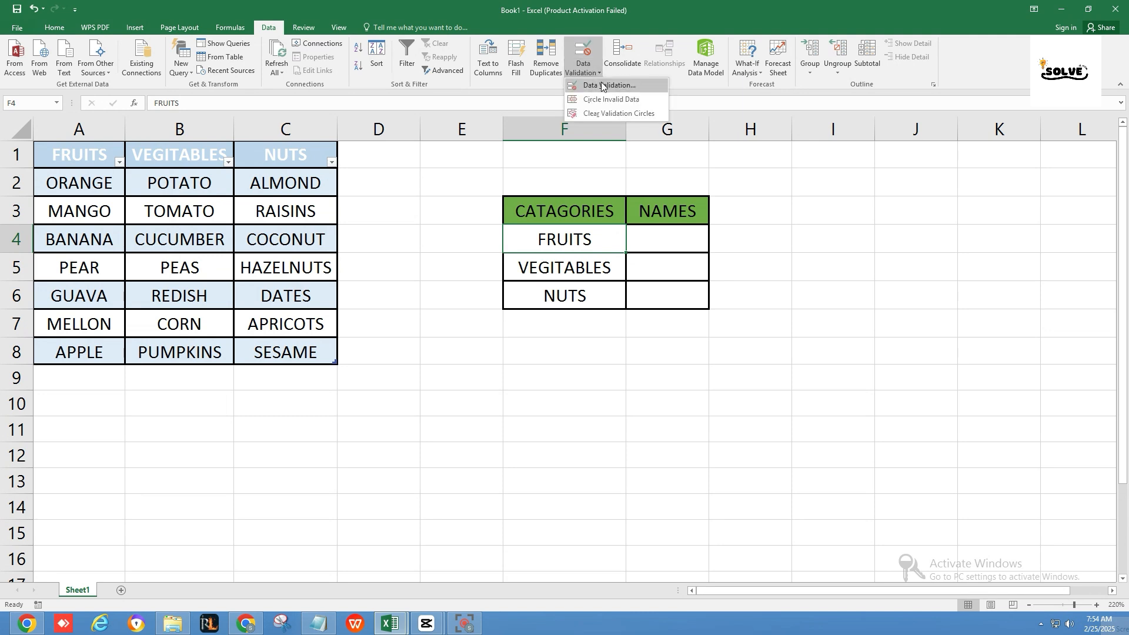
click(603, 89)
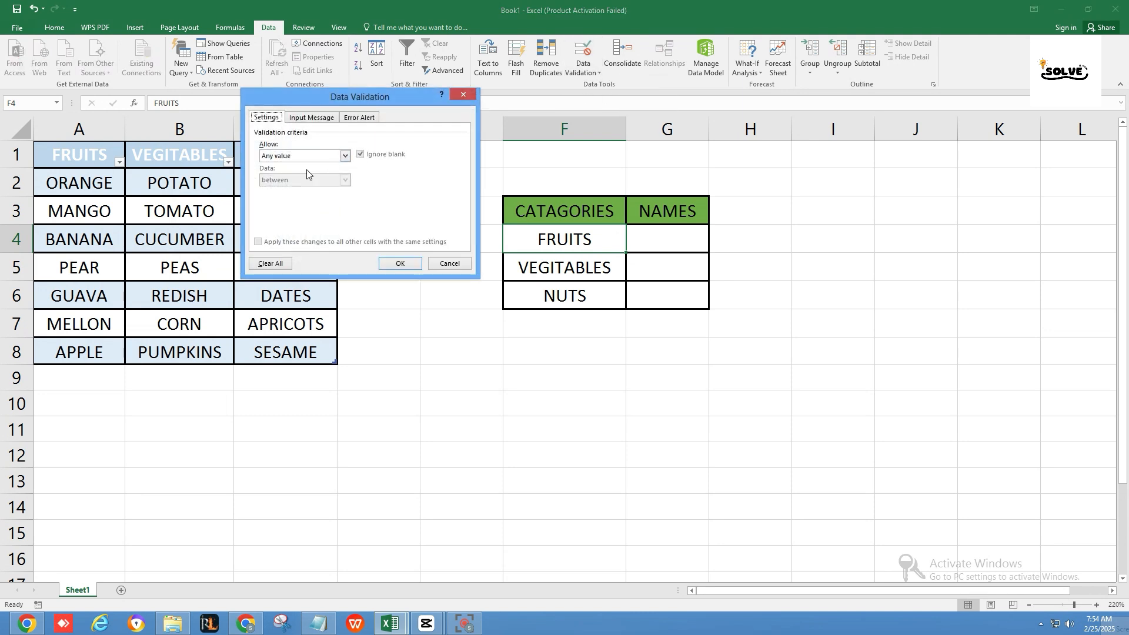
click(346, 156)
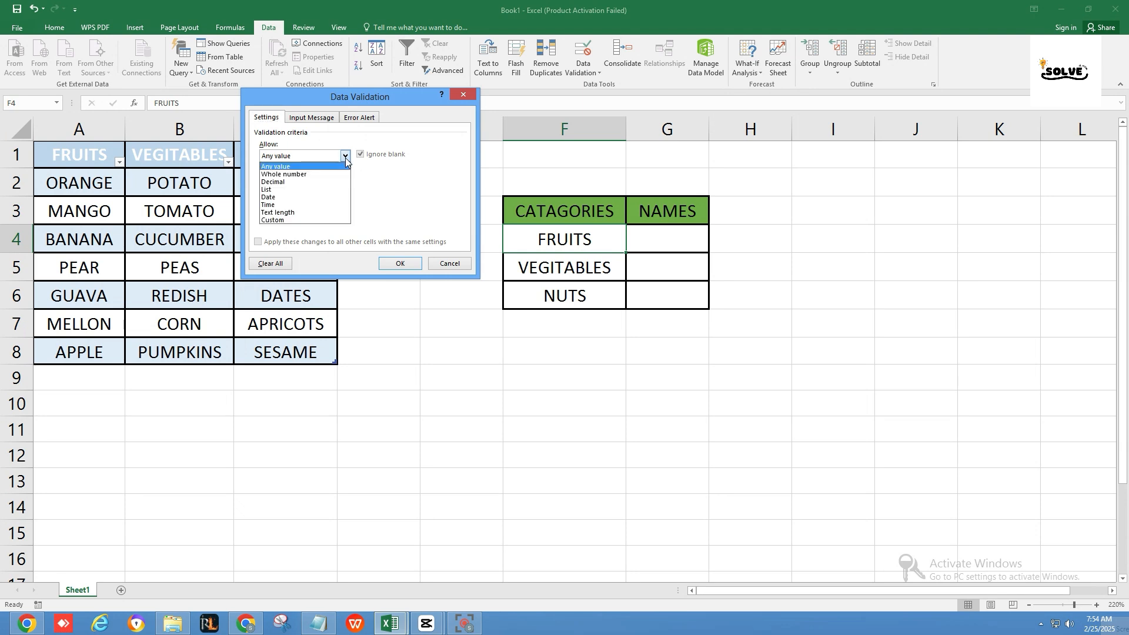
click(335, 190)
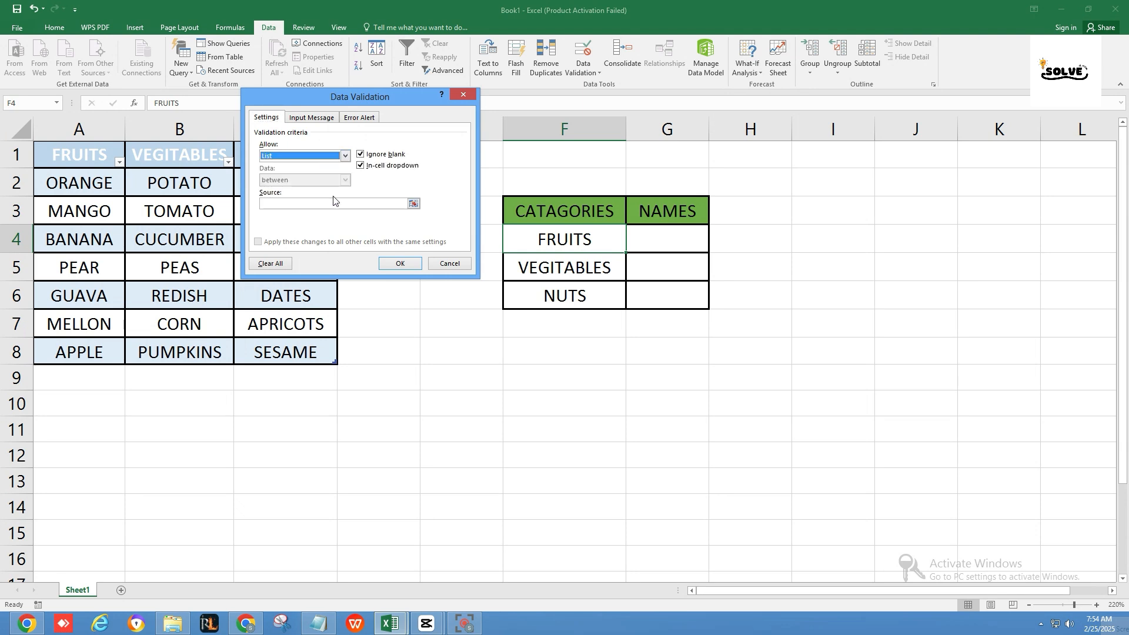
click(332, 203)
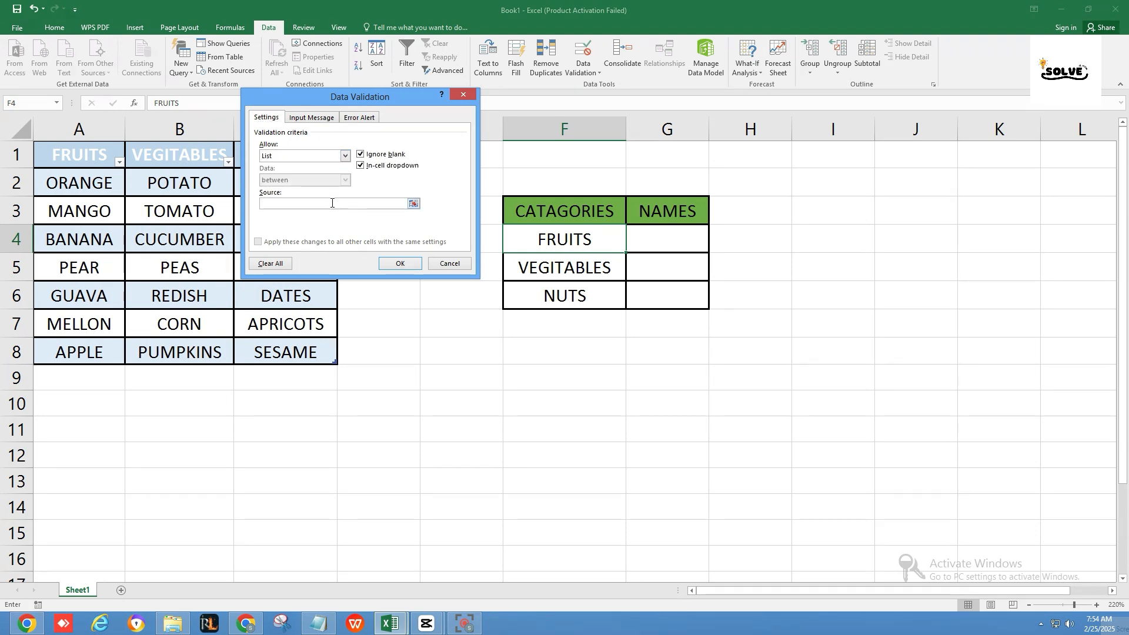
click(527, 243)
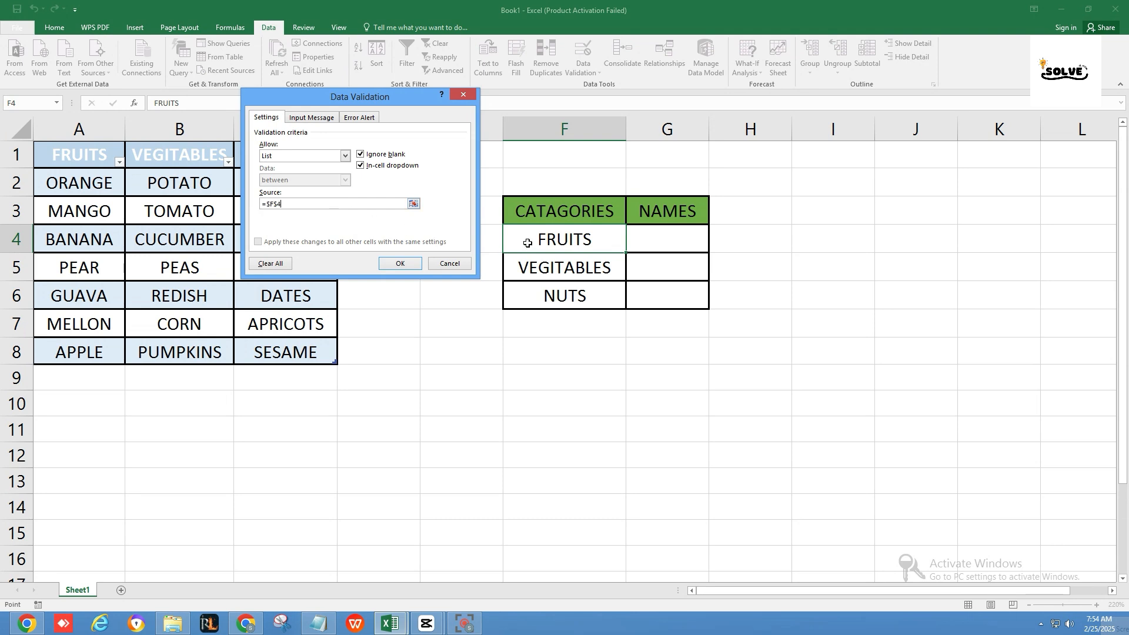
click(408, 265)
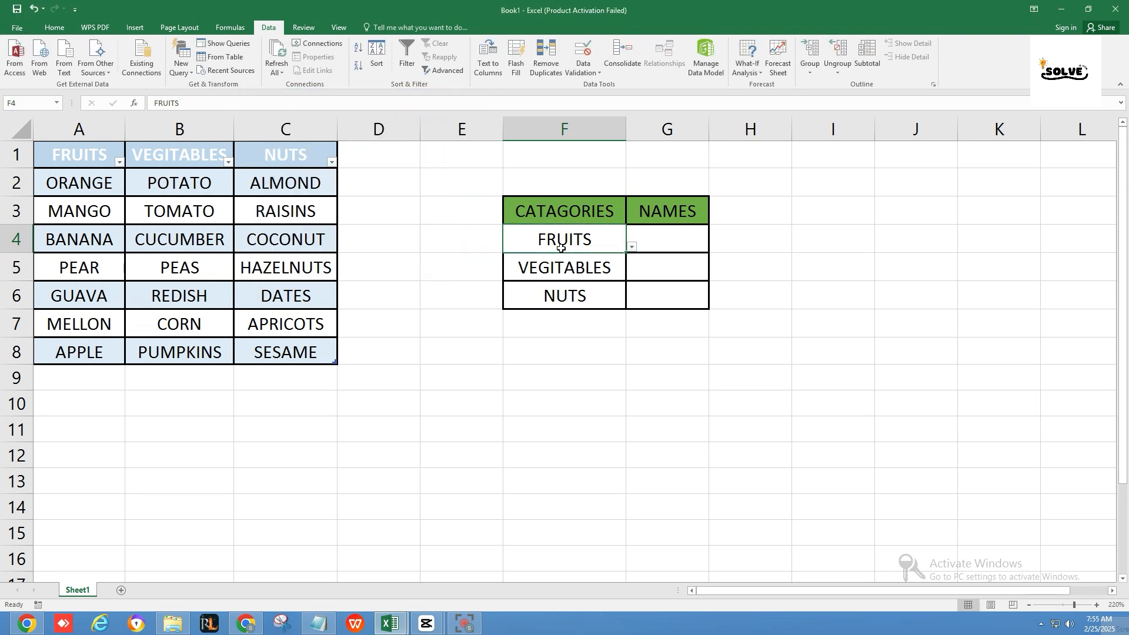
Add list data validation to cell F5 with the source =$F$5, and choose VEGITABLES from its dropdown.
click(578, 273)
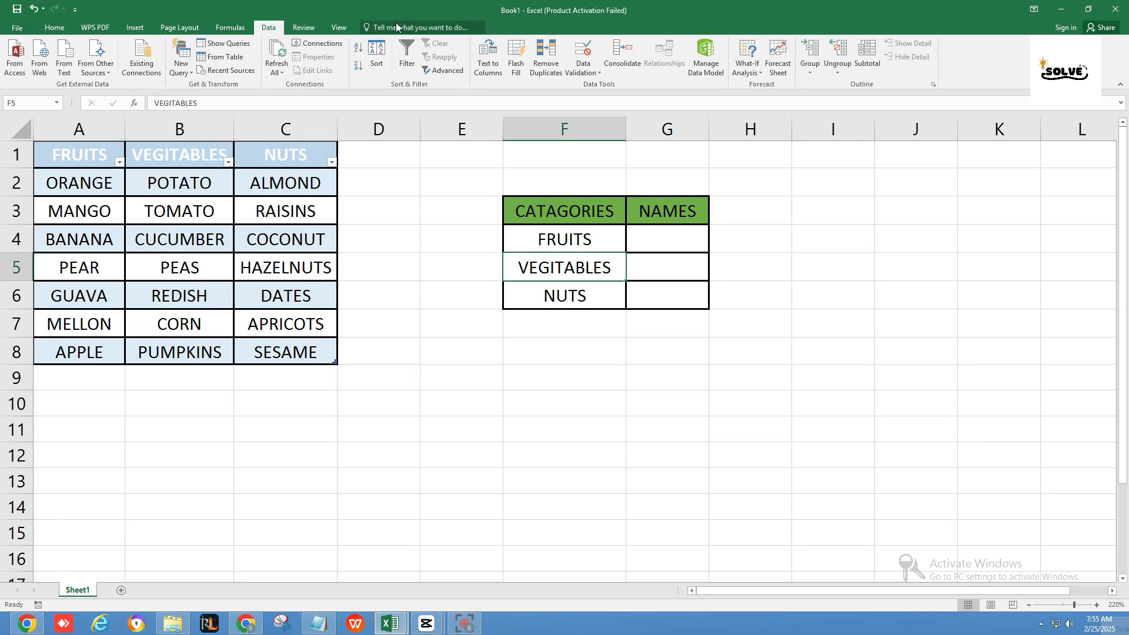
click(591, 70)
click(609, 87)
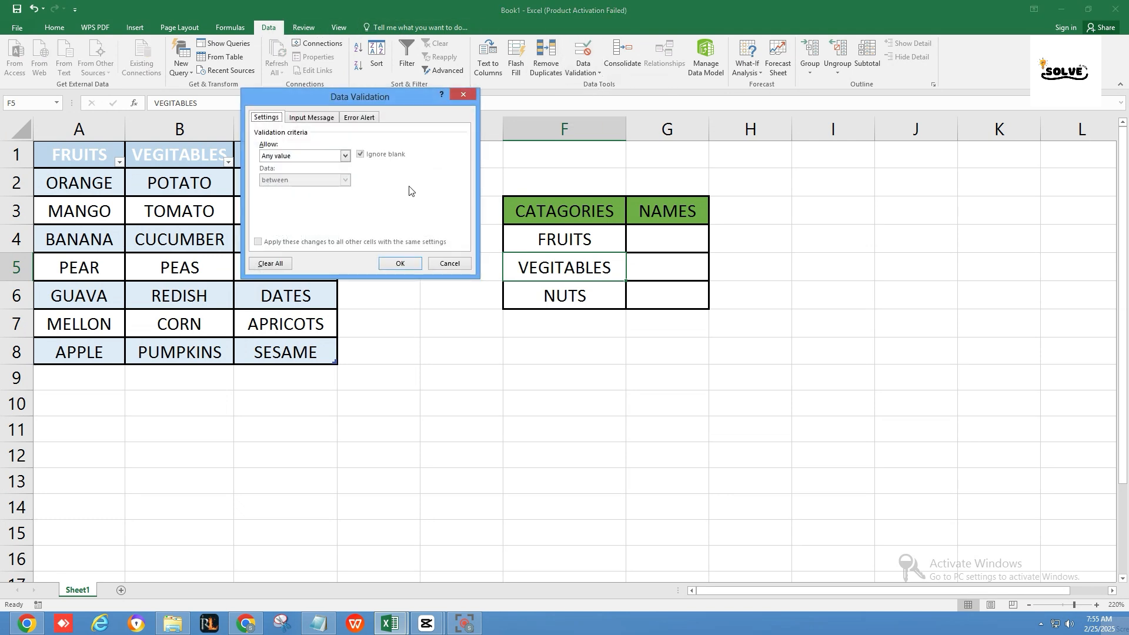
click(345, 156)
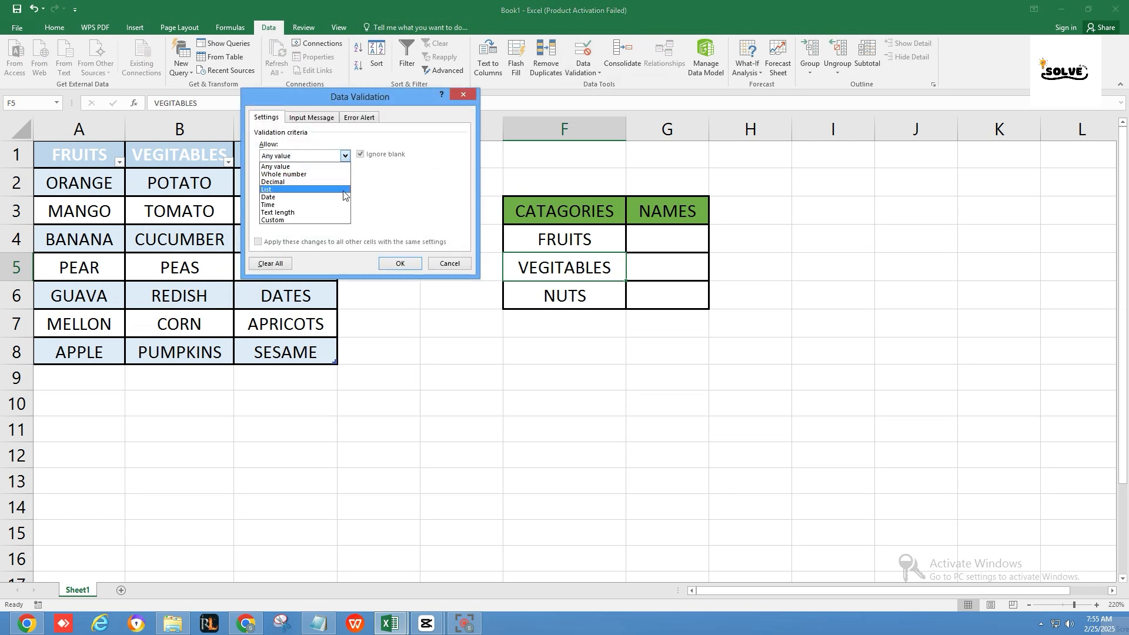
click(345, 191)
click(353, 203)
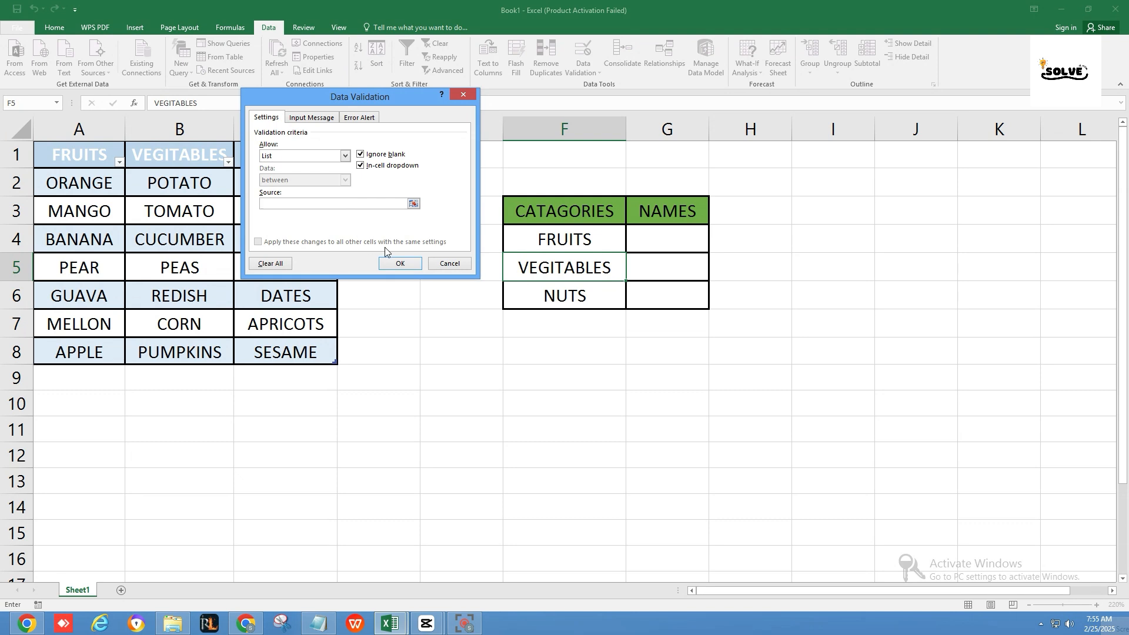
click(512, 269)
click(400, 263)
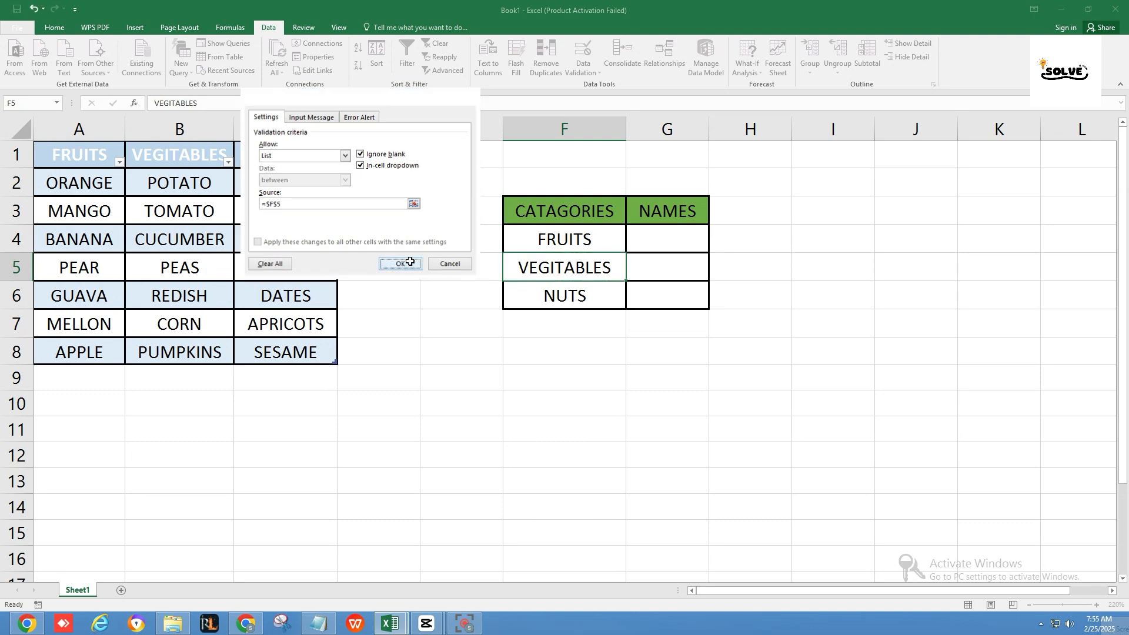
click(632, 275)
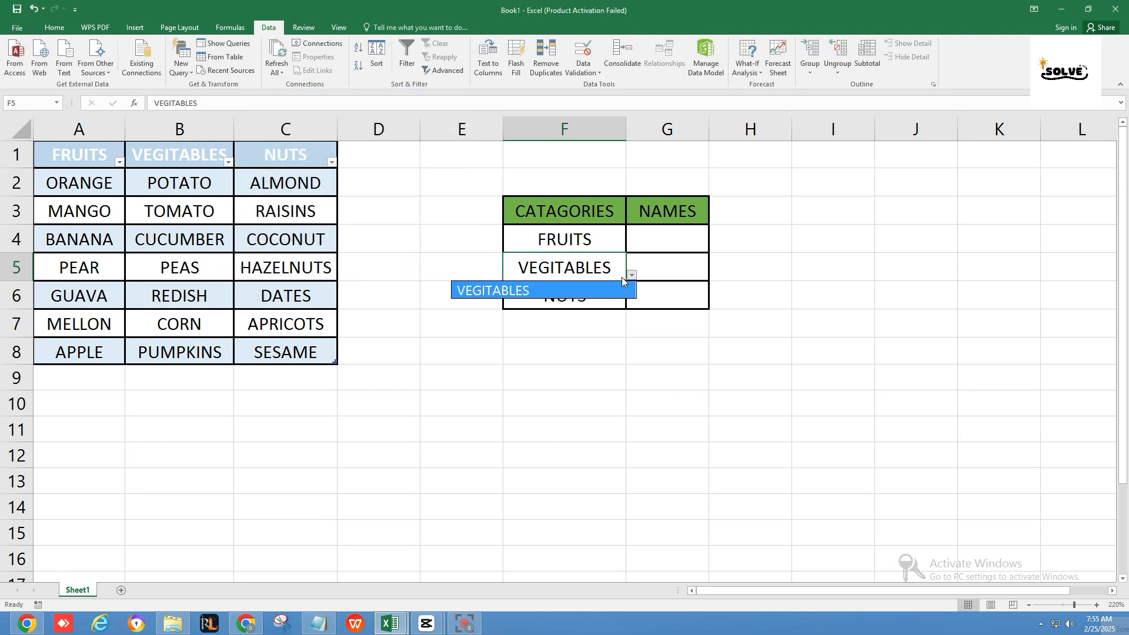
click(589, 292)
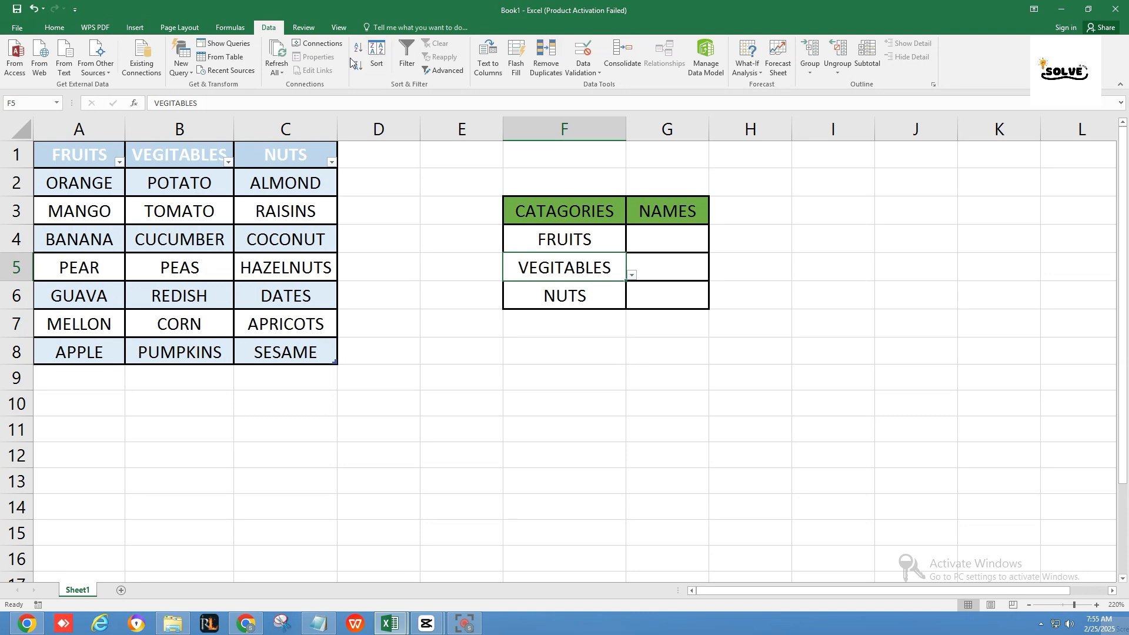
Add list data validation to the NUTS category cell F6 with the source =$F$6.
click(559, 299)
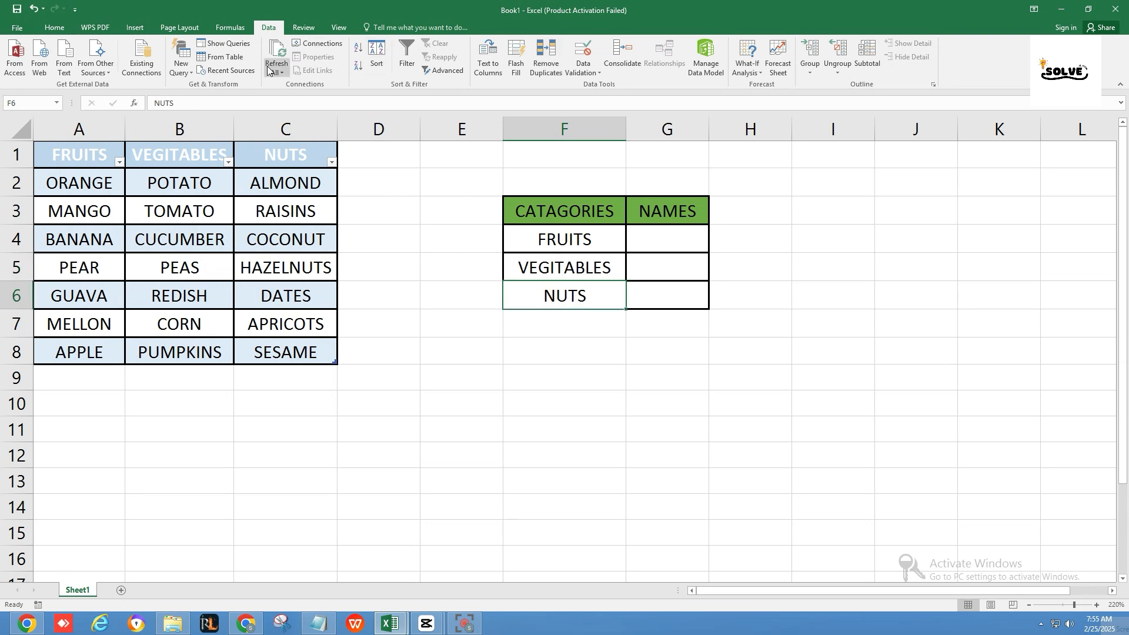
click(597, 76)
click(605, 95)
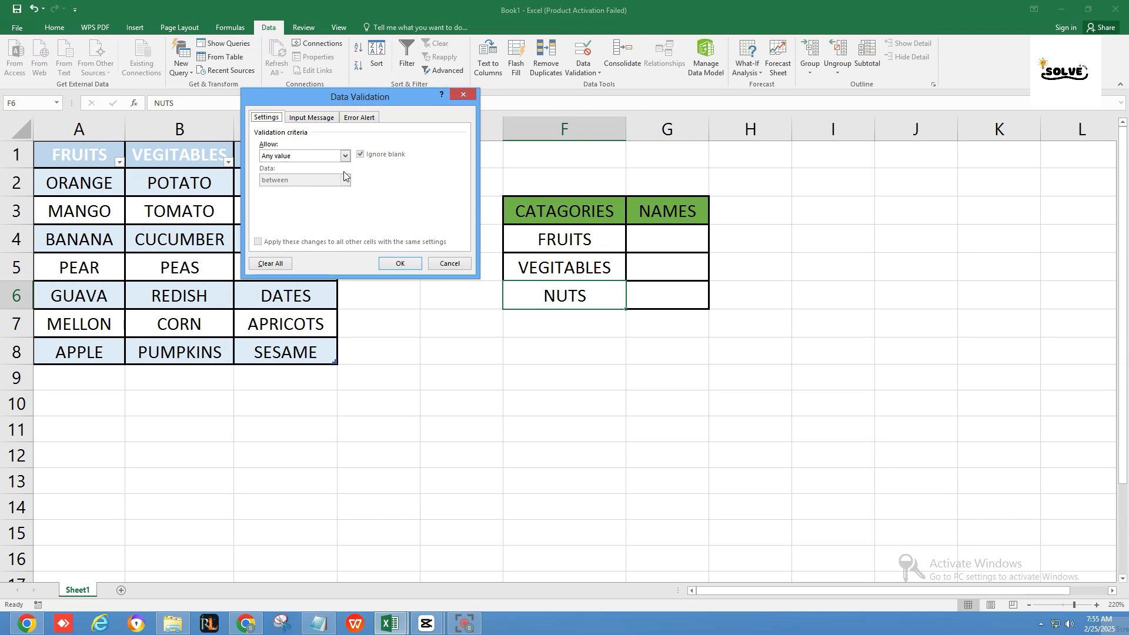
click(345, 156)
click(317, 186)
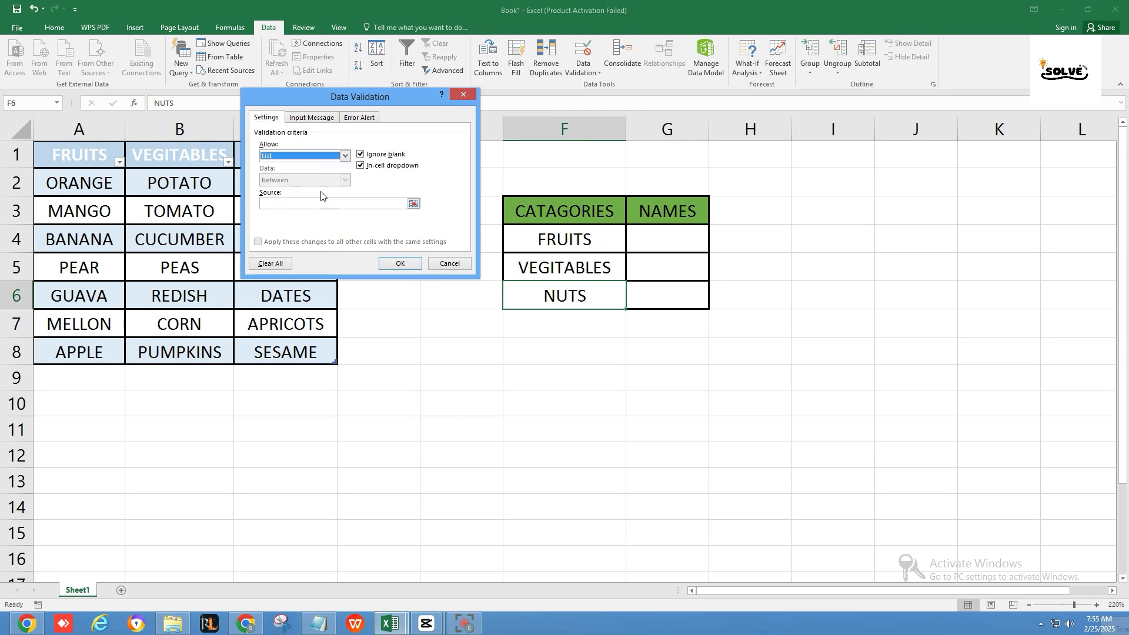
click(375, 203)
click(542, 295)
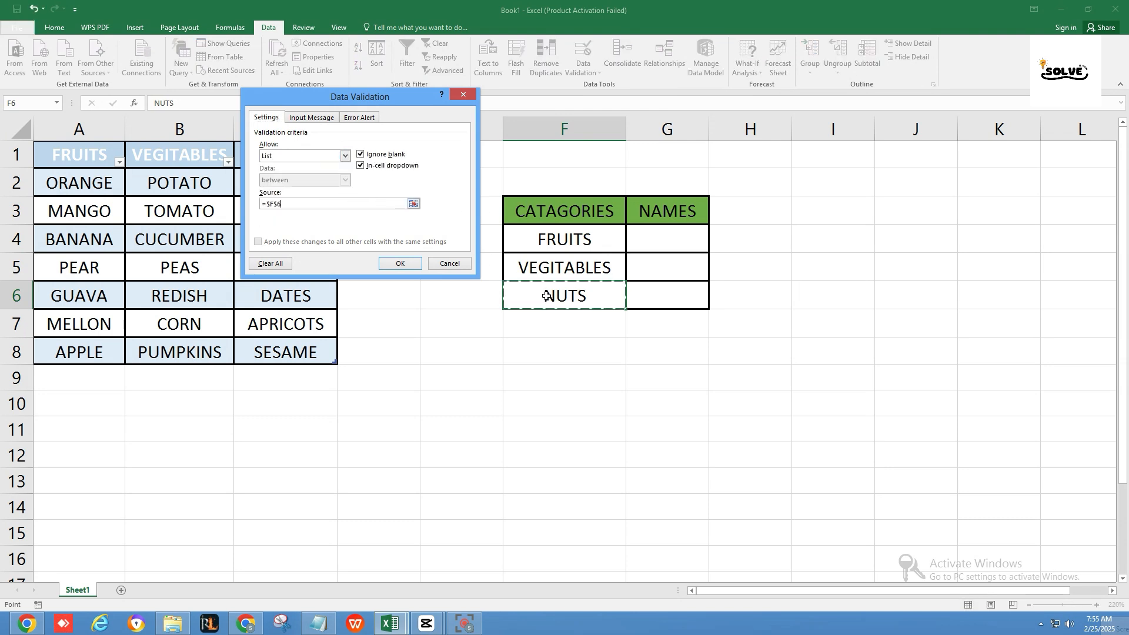
click(399, 263)
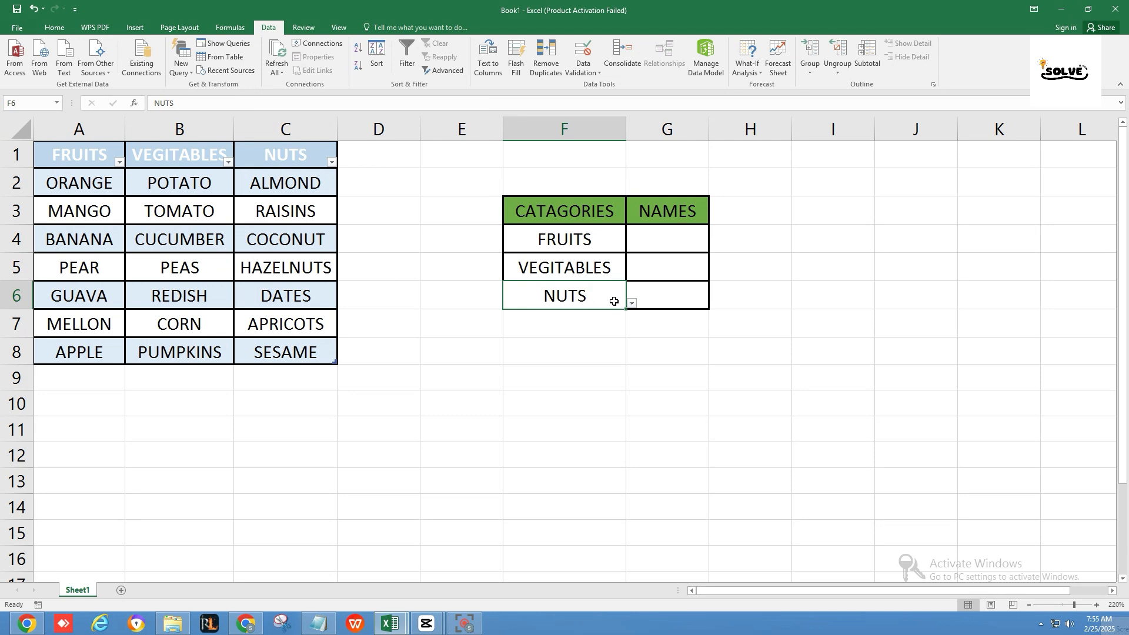
Choose NUTS from the dropdown in category cell F6.
click(632, 303)
click(629, 326)
Add list data validation to the fruit name cell G4 with the source =INDIRECT($F$4), and check its dropdown.
click(659, 241)
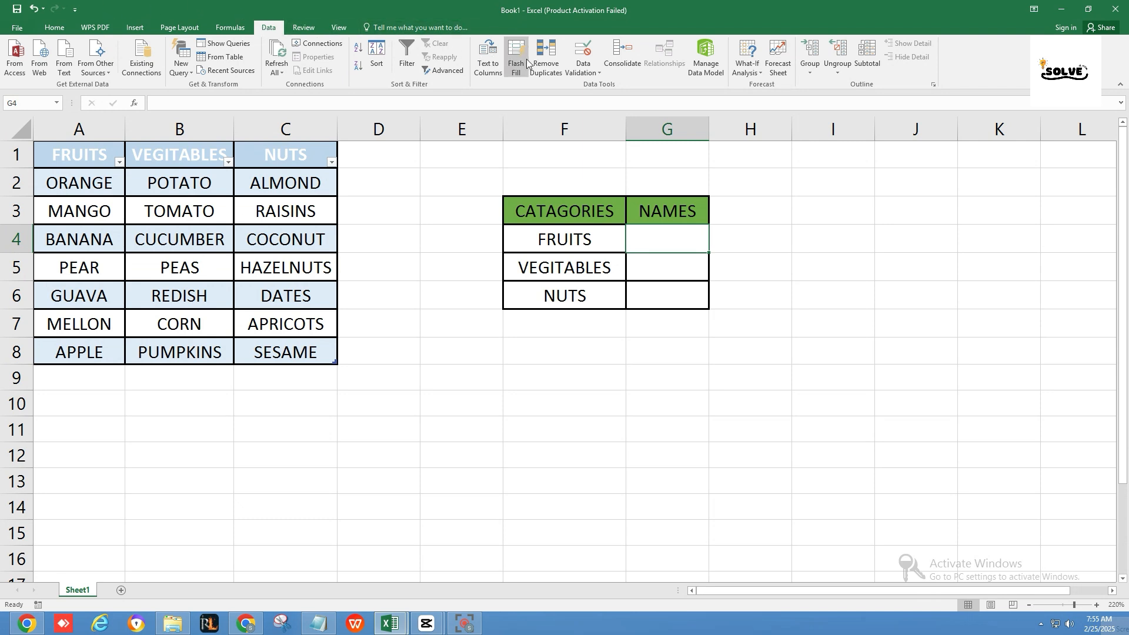
click(592, 67)
click(605, 85)
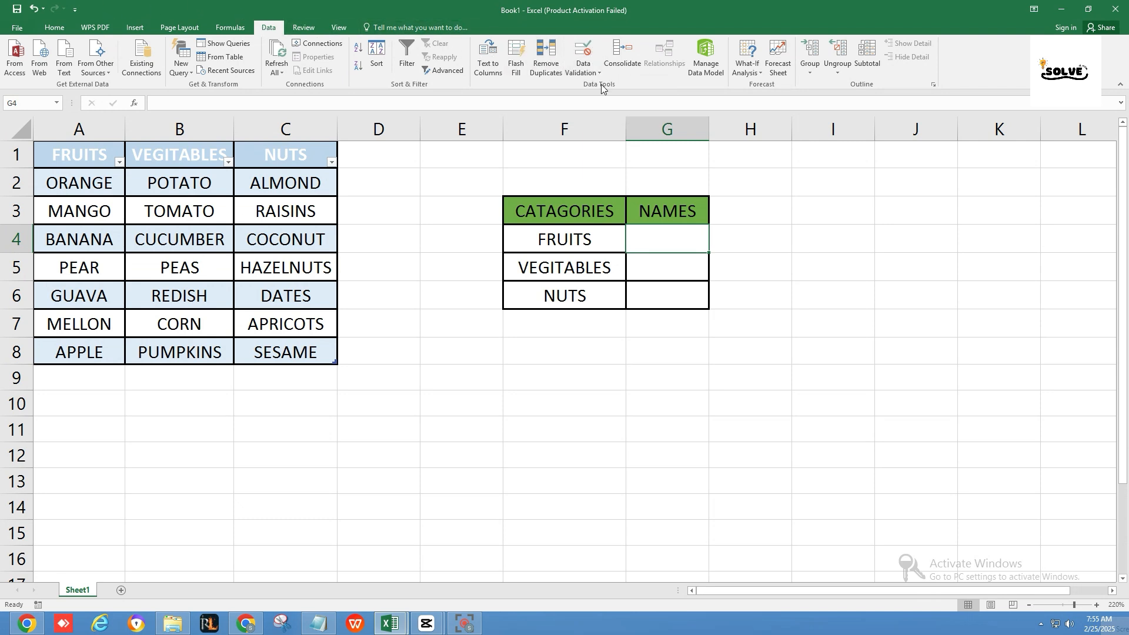
click(346, 156)
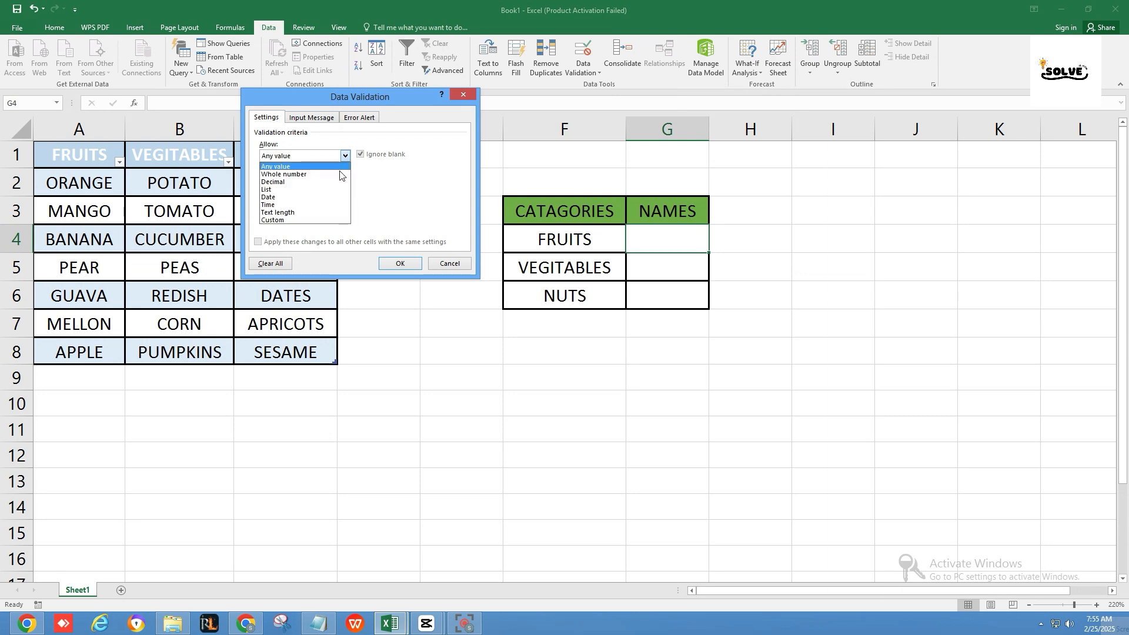
click(337, 190)
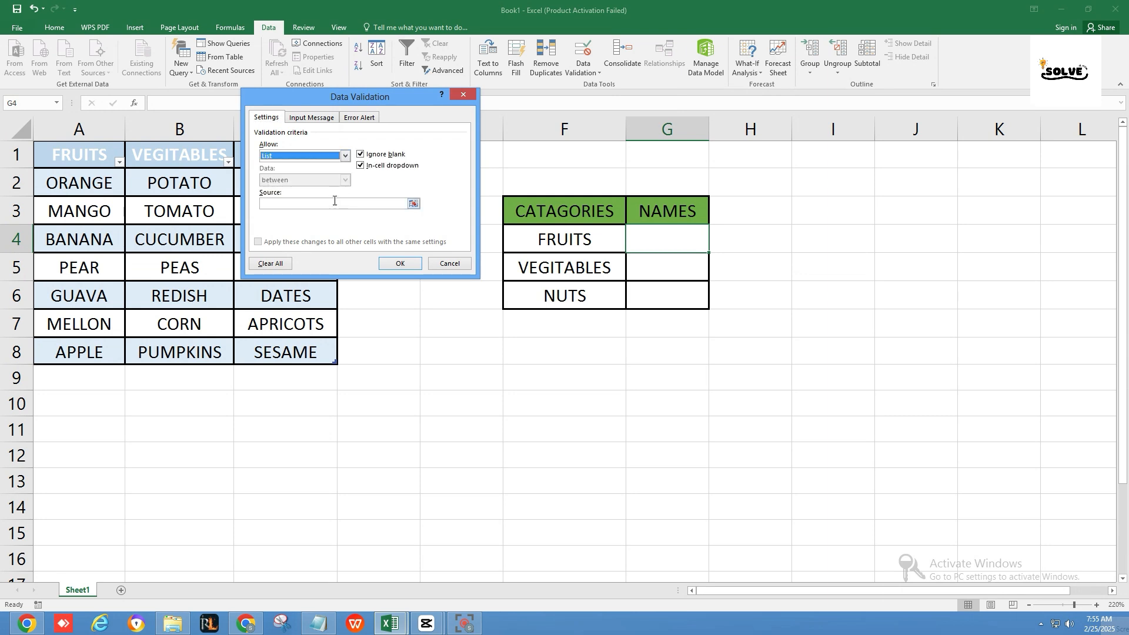
click(334, 202)
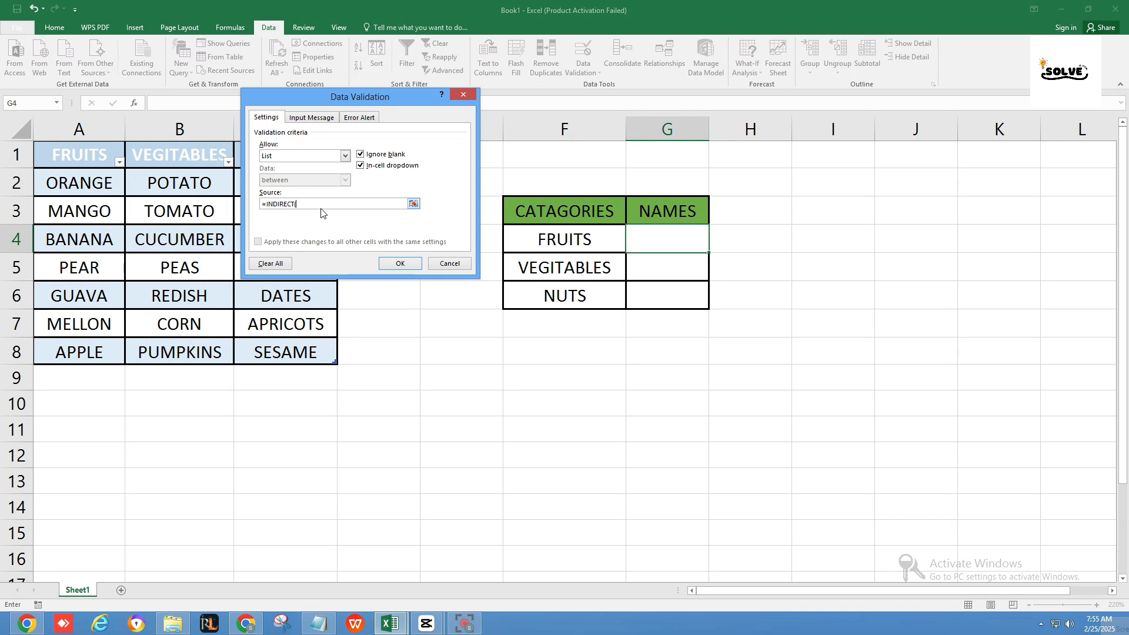
click(549, 242)
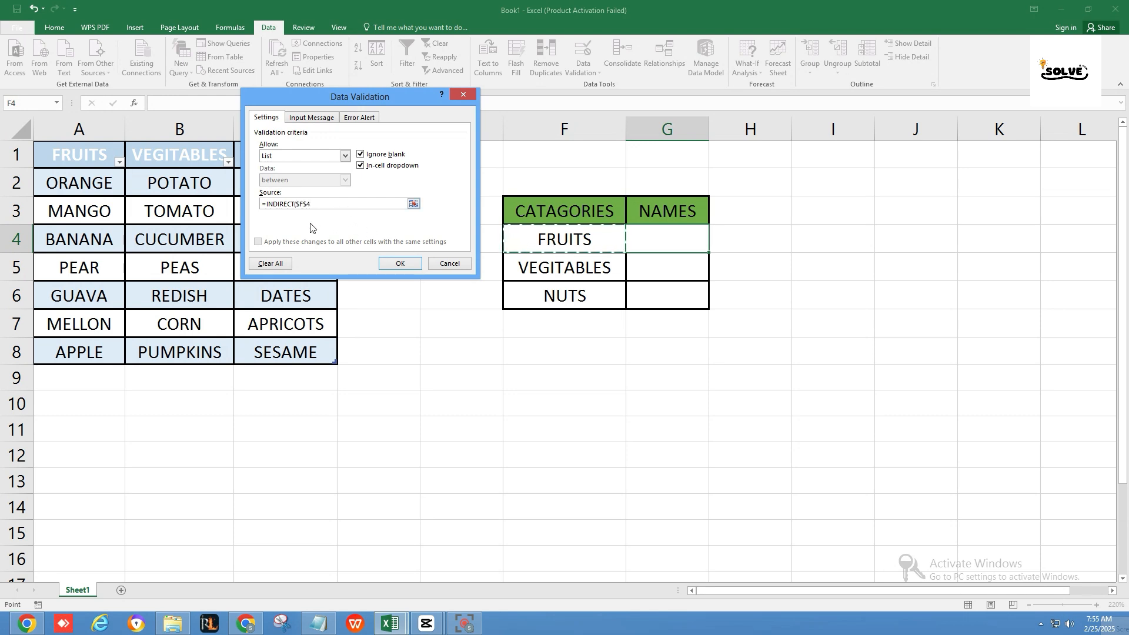
text())
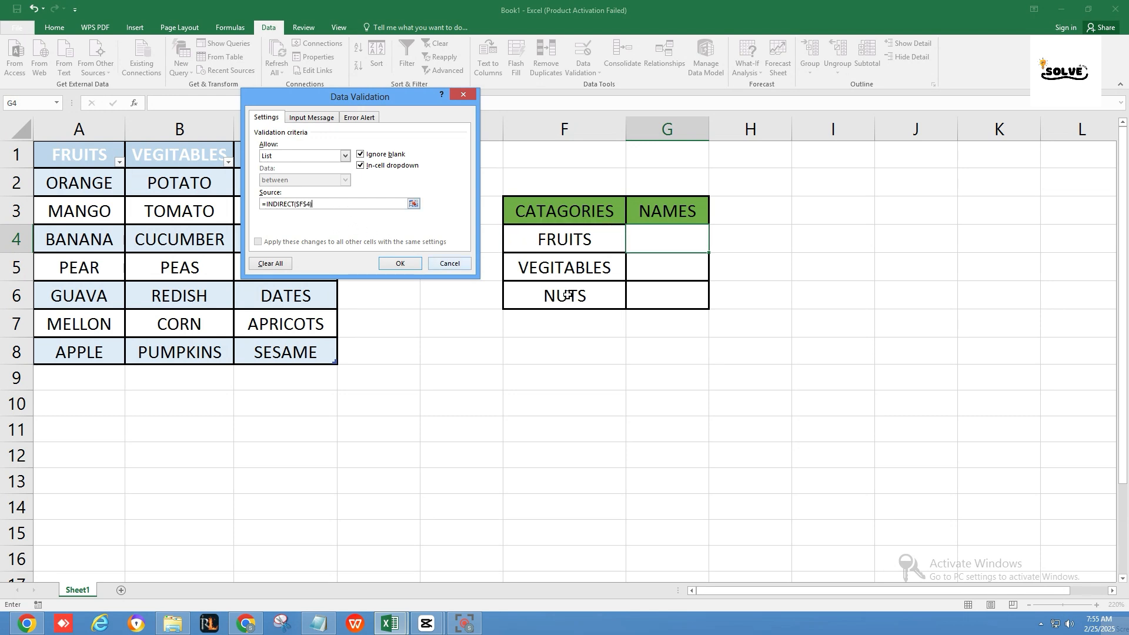
click(413, 266)
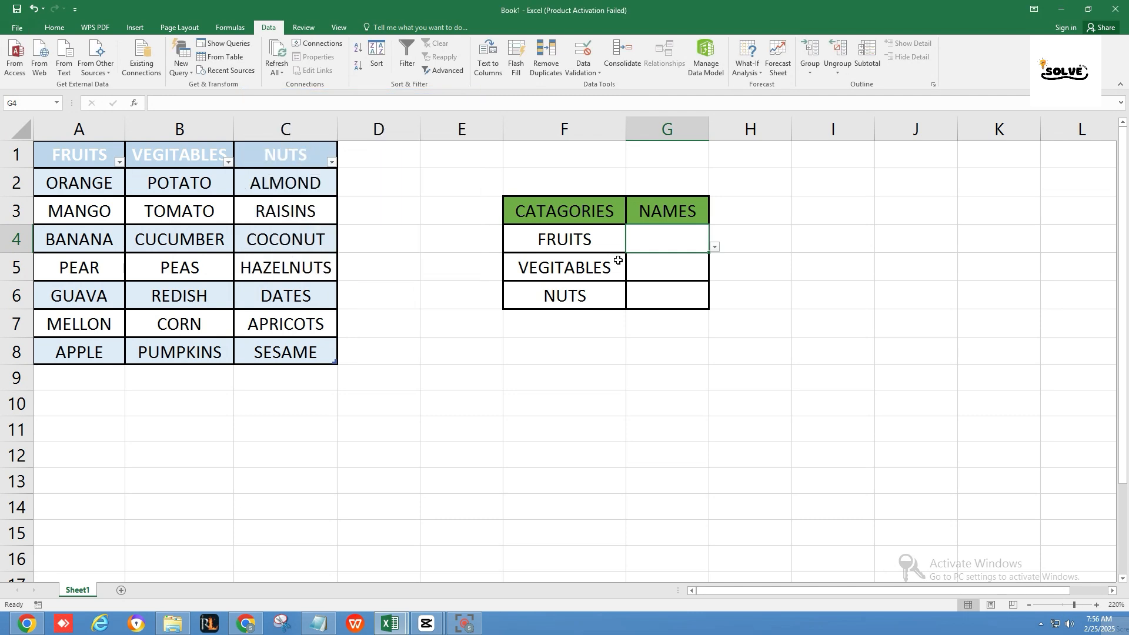
click(714, 247)
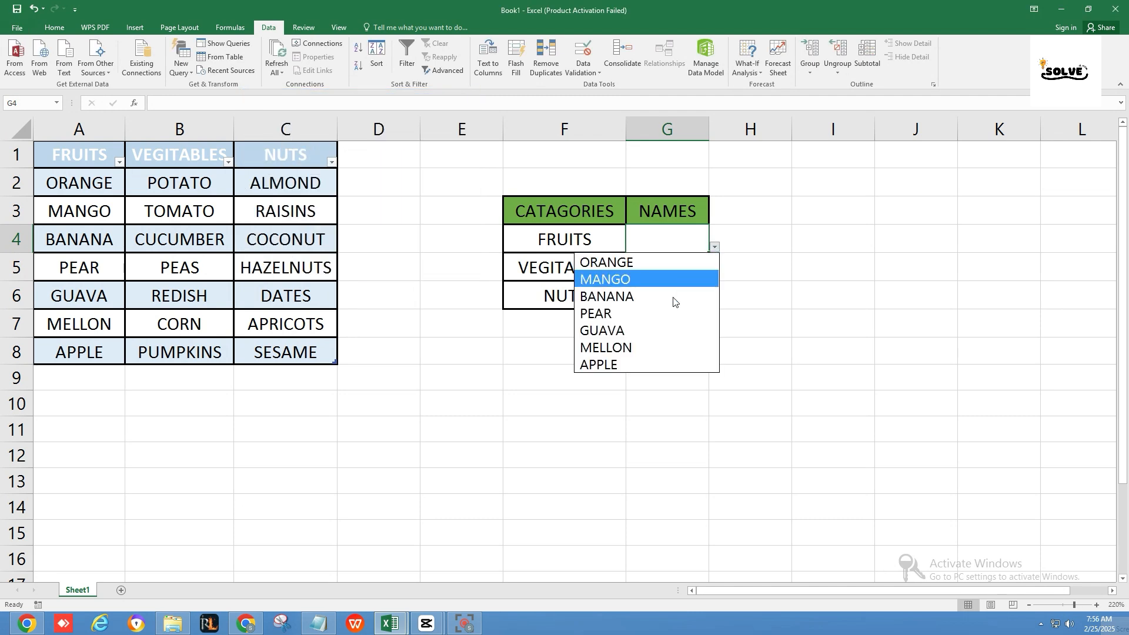
key(Escape)
Add list data validation to the vegetable name cell G5 with the source =INDIRECT($F$5), and check its dropdown.
click(662, 262)
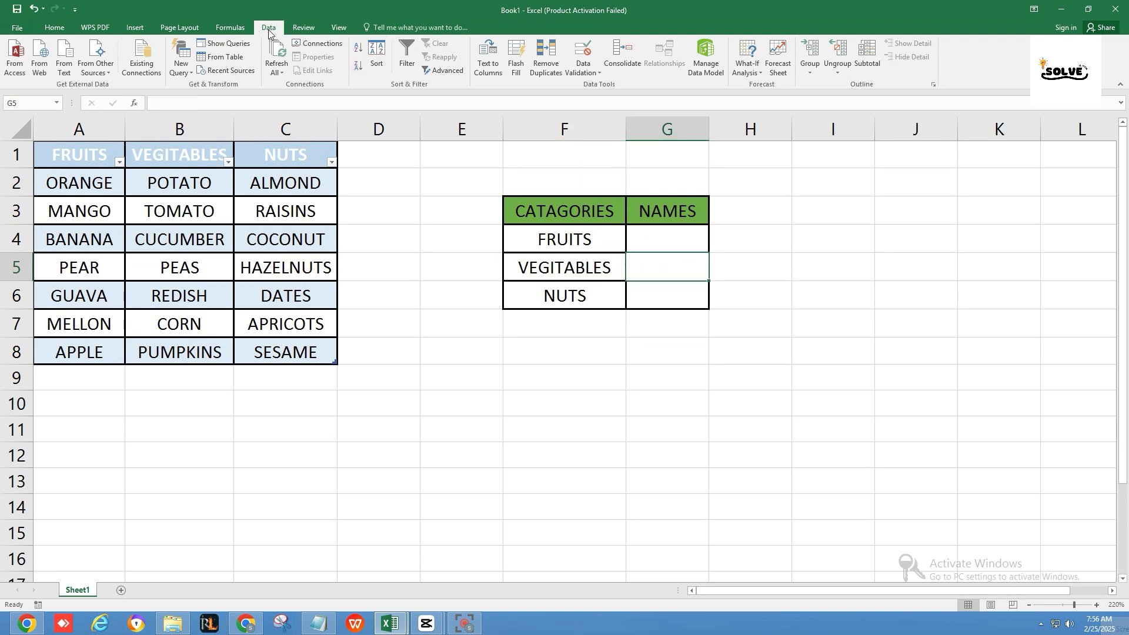
click(584, 69)
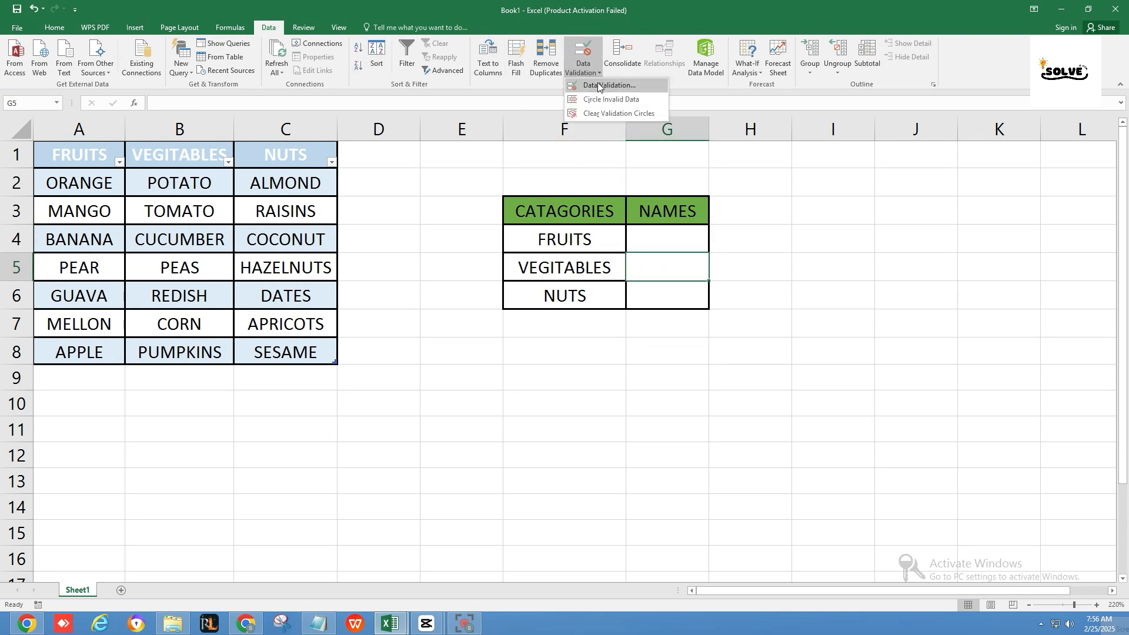
click(606, 85)
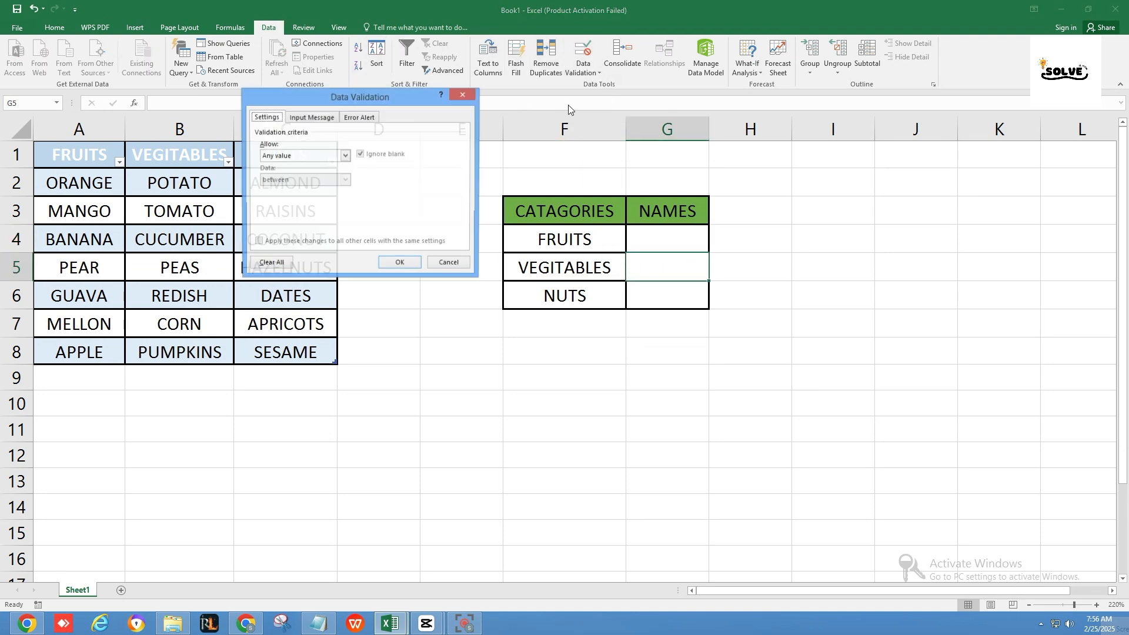
click(346, 157)
click(341, 183)
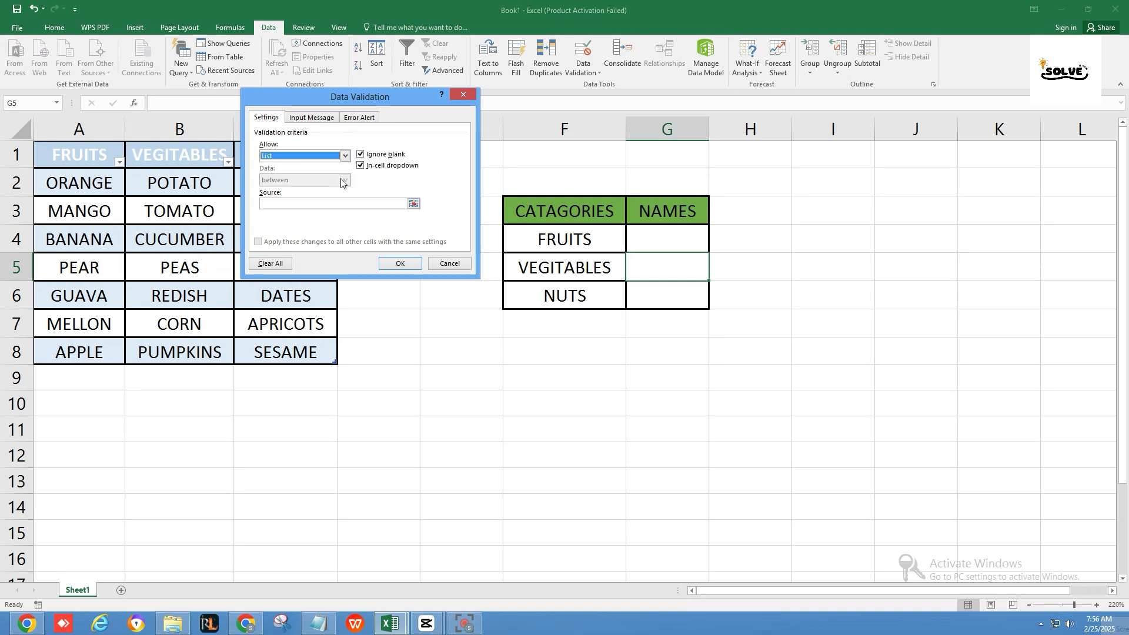
click(341, 203)
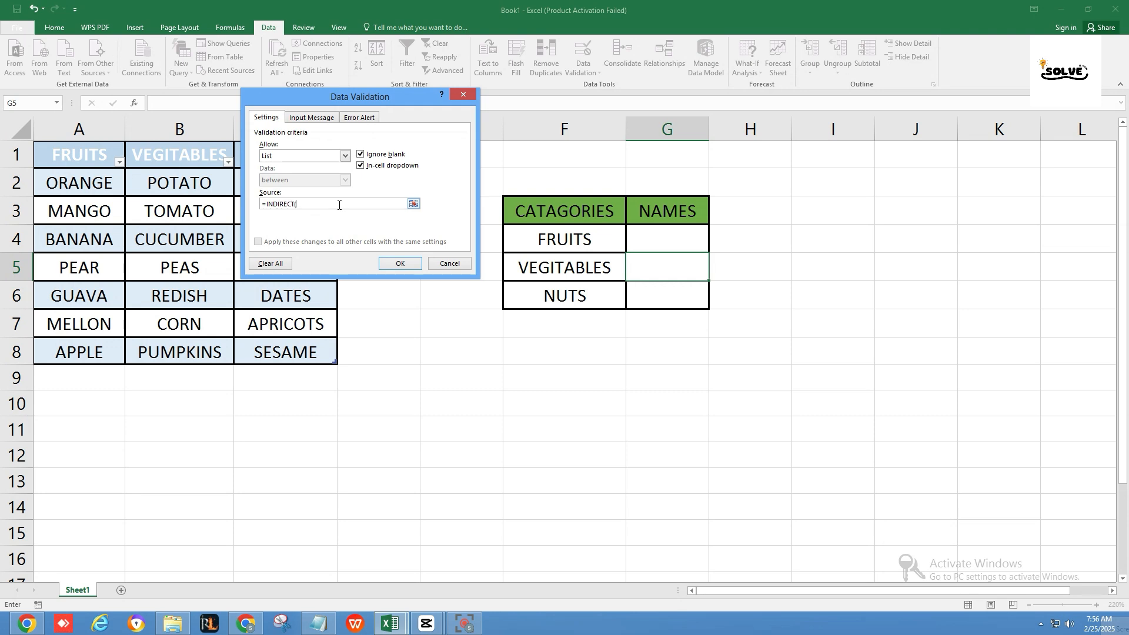
click(616, 277)
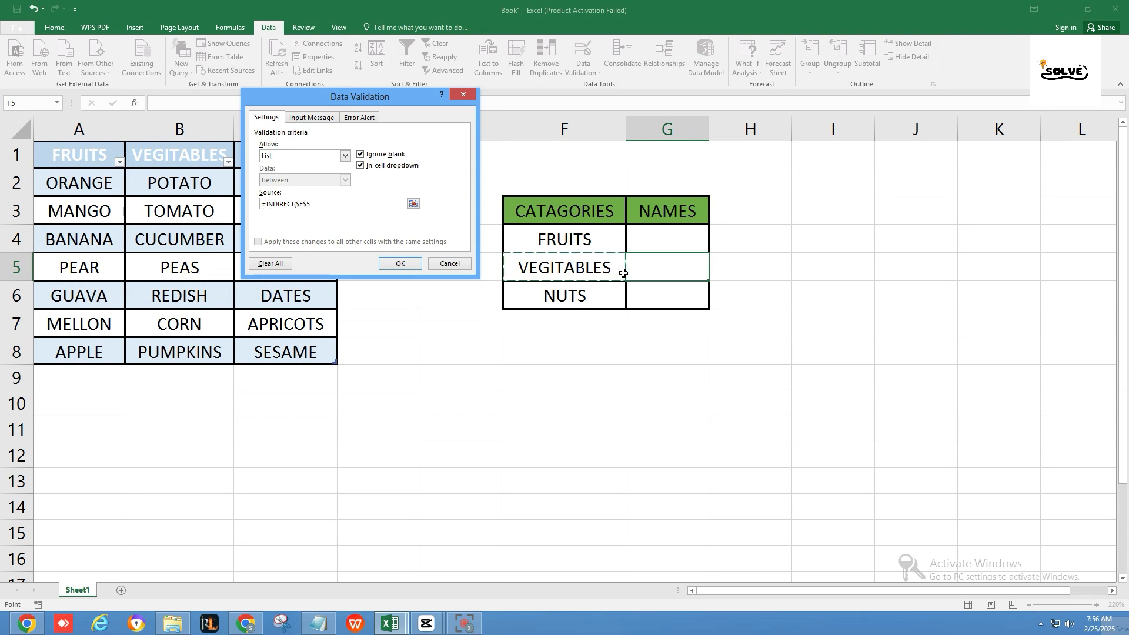
text())
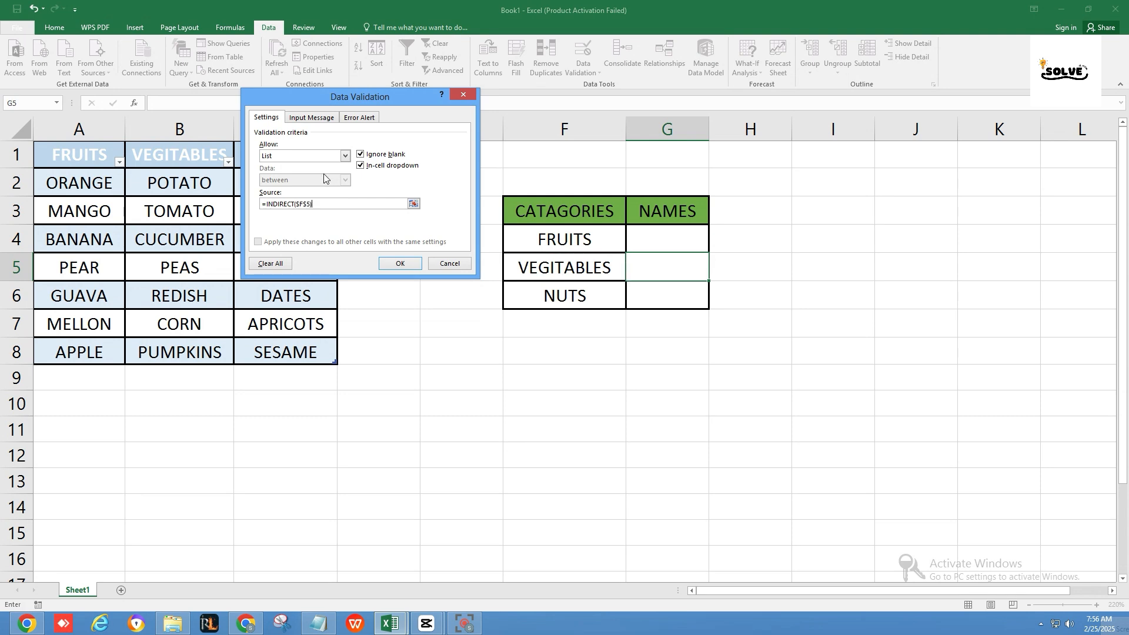
click(410, 262)
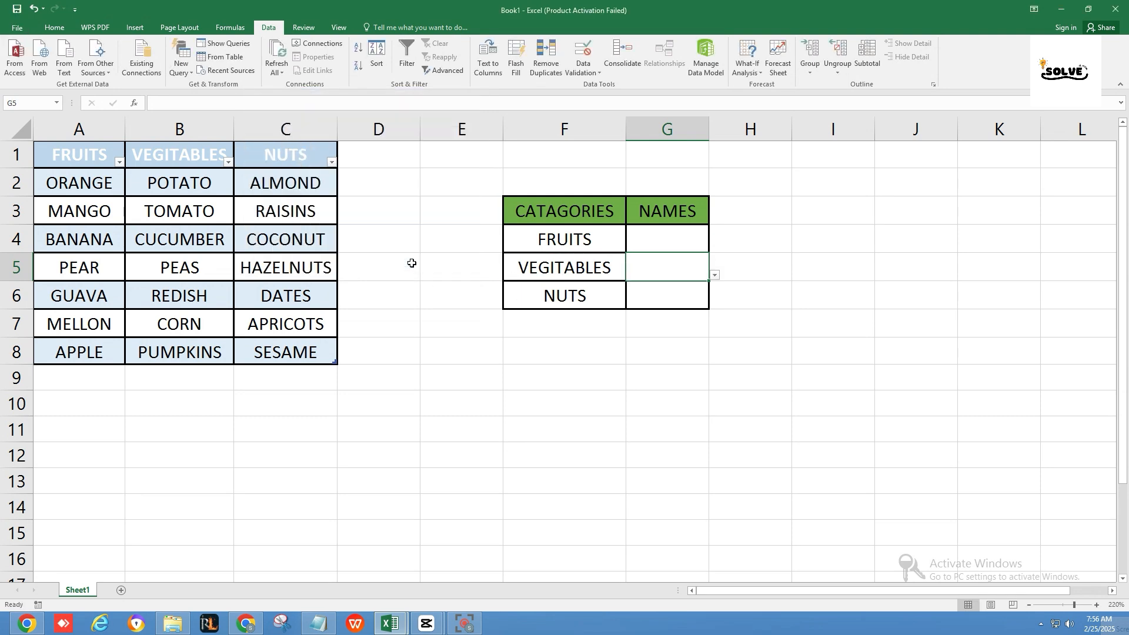
click(715, 276)
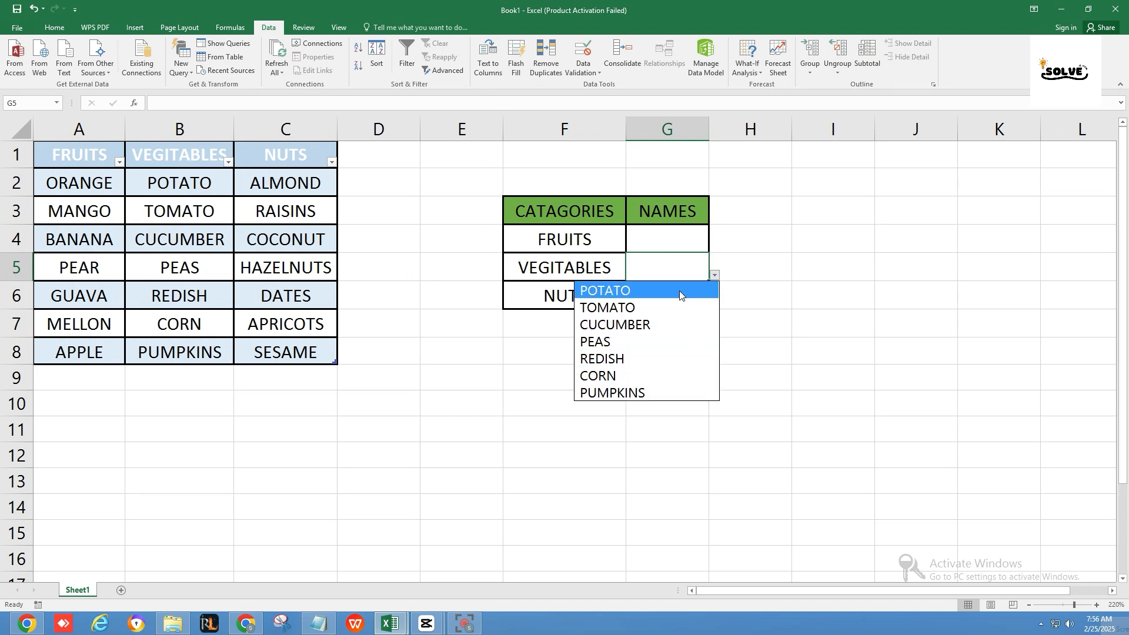
key(Escape)
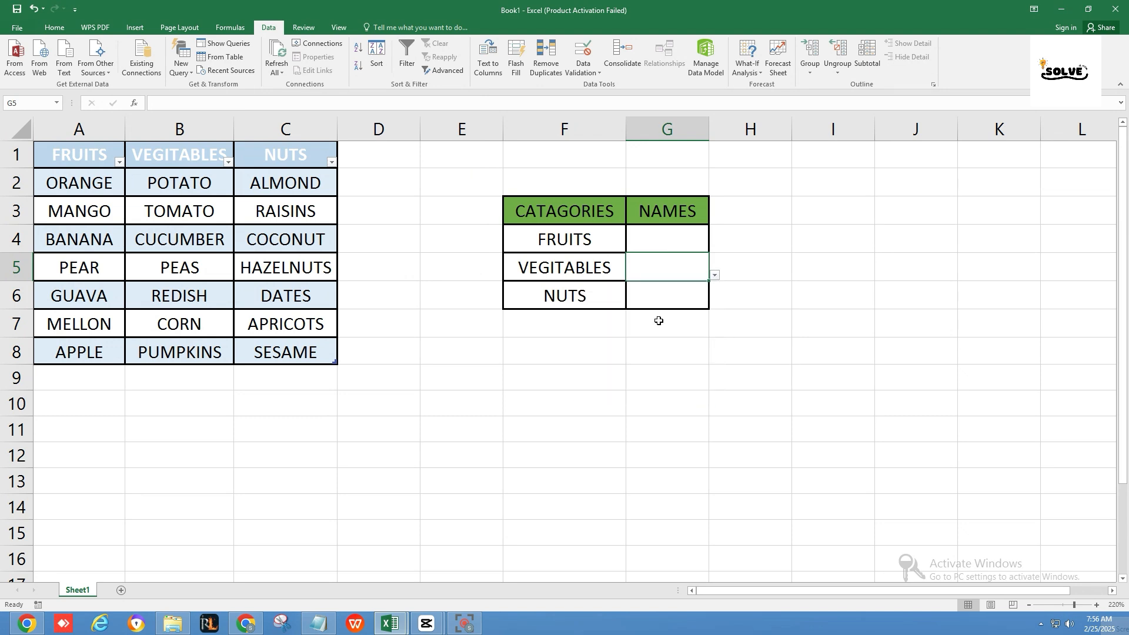
Add list data validation to the nut name cell G6 with the source =INDIRECT($F$6), and check its dropdown.
click(600, 300)
click(632, 303)
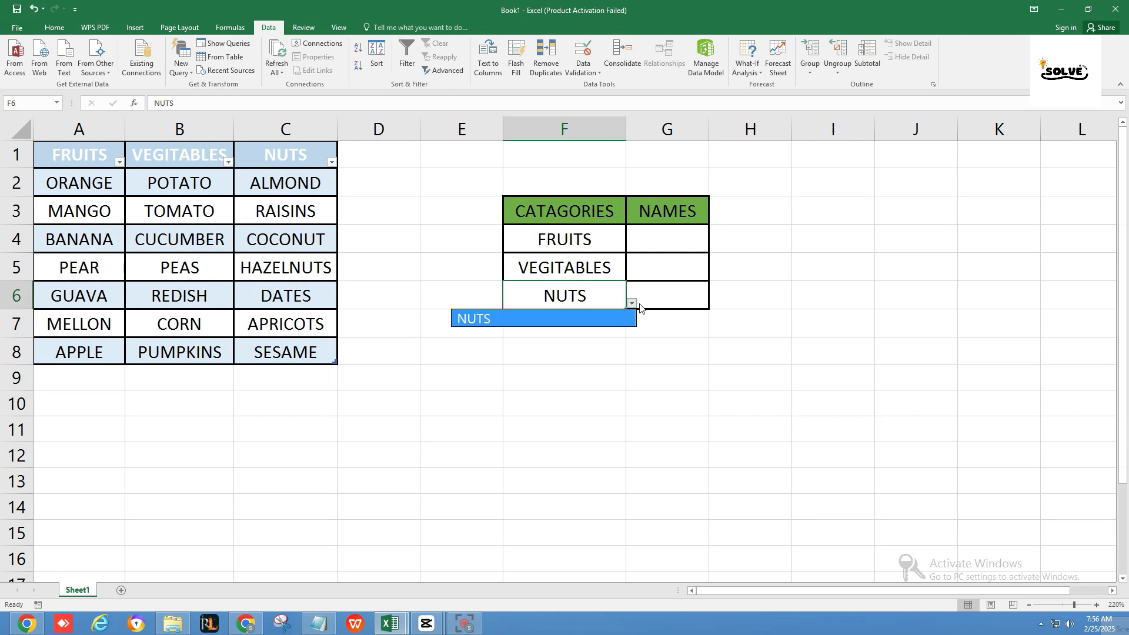
click(669, 299)
click(669, 300)
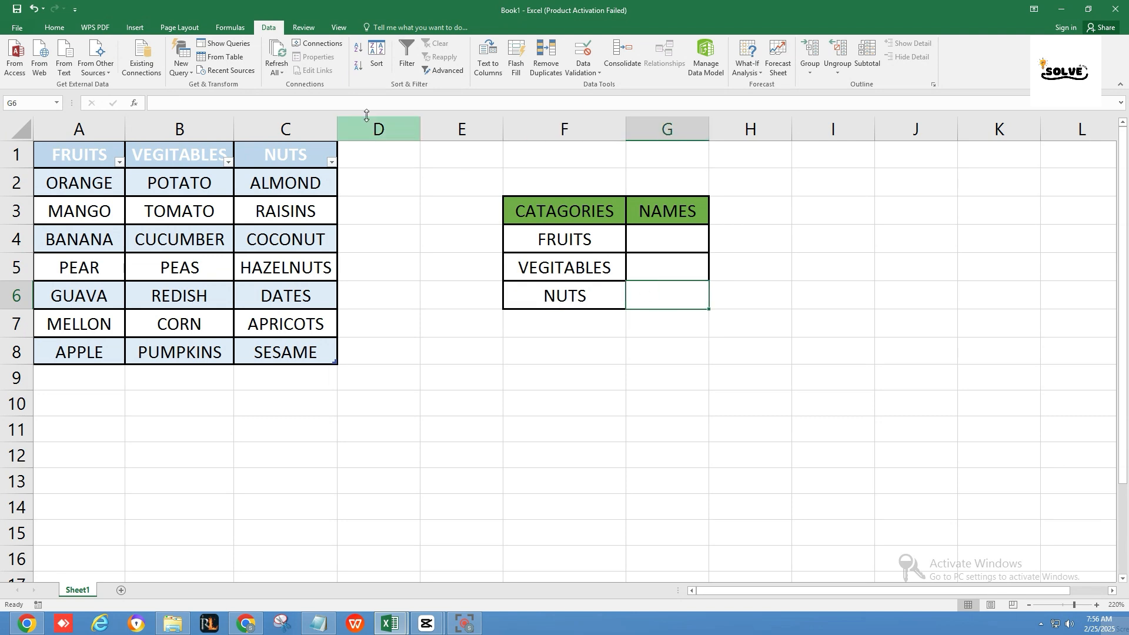
click(578, 72)
click(586, 85)
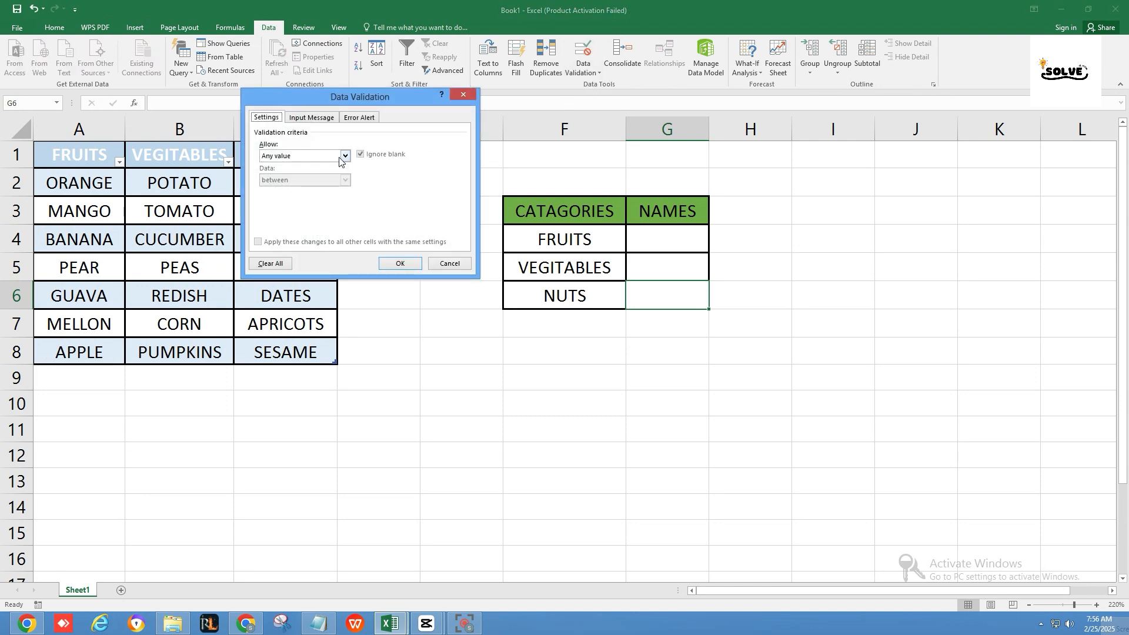
click(344, 156)
click(322, 187)
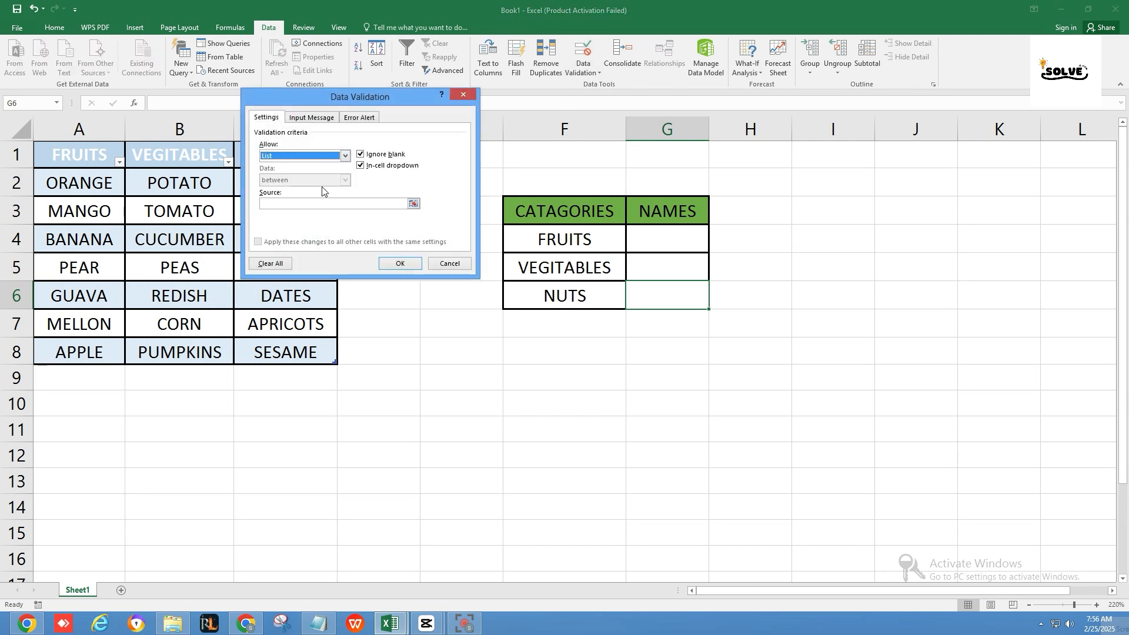
click(364, 203)
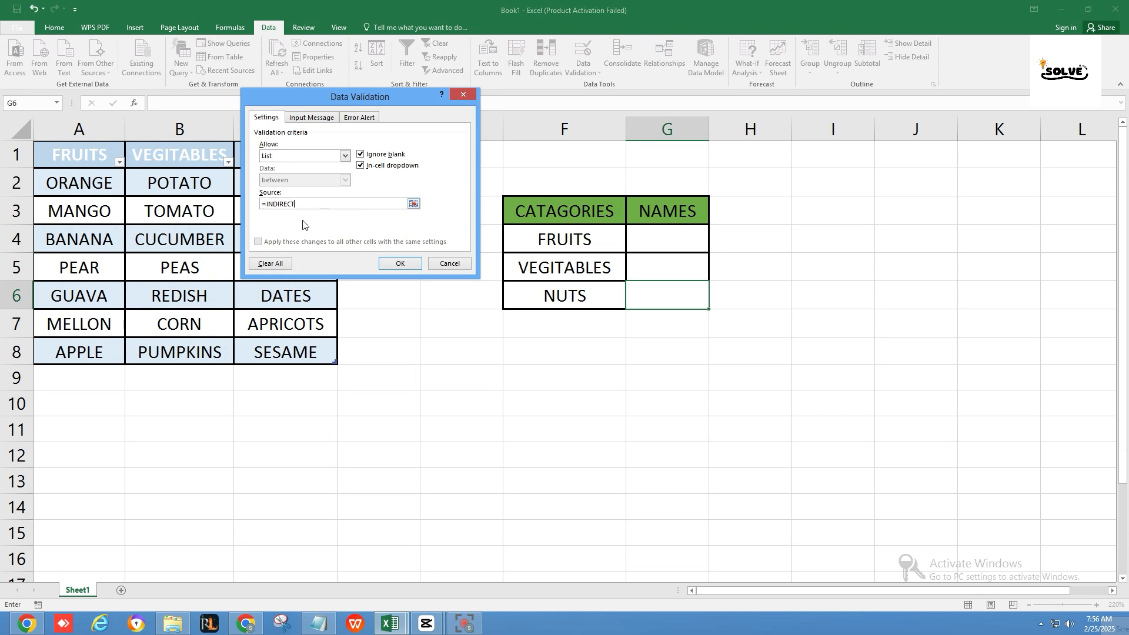
text(=INDIRECT()
click(506, 295)
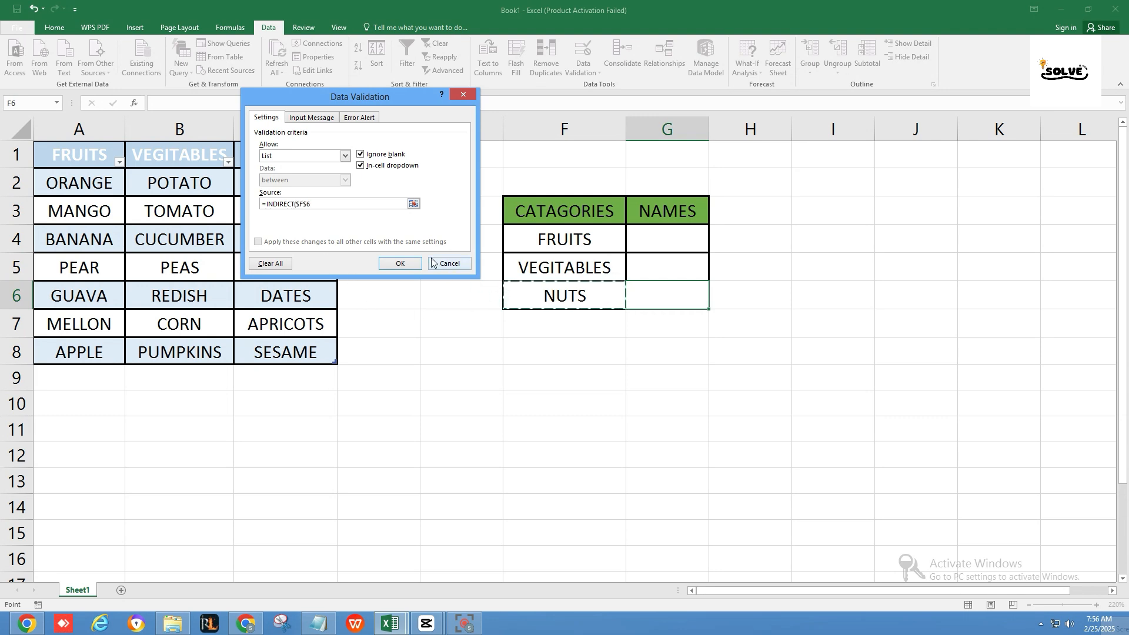
click(347, 204)
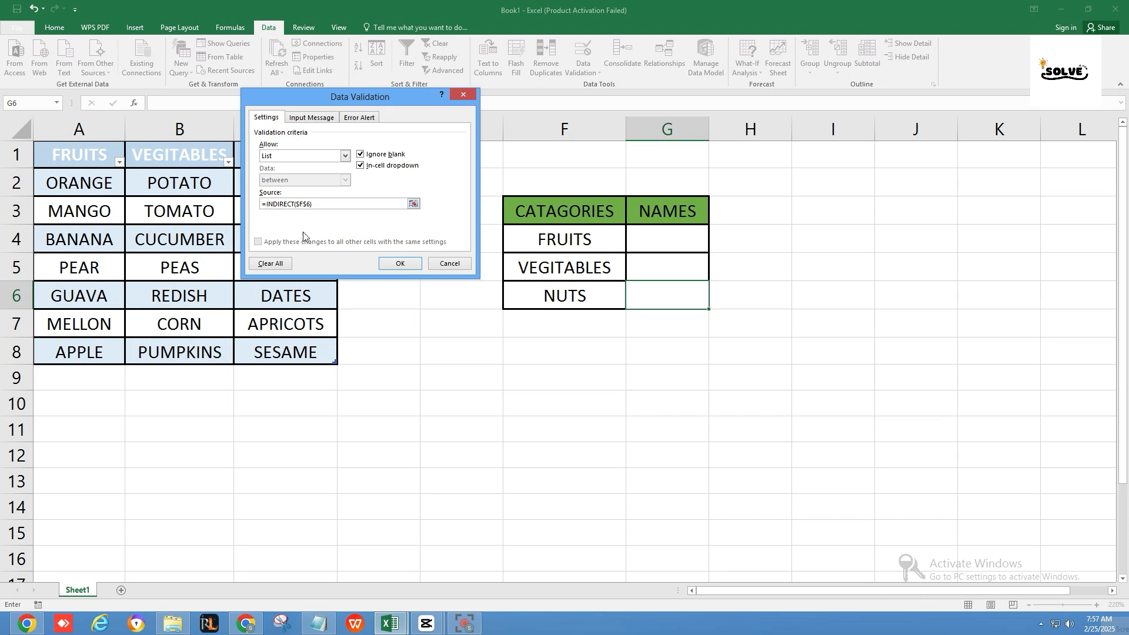
click(400, 263)
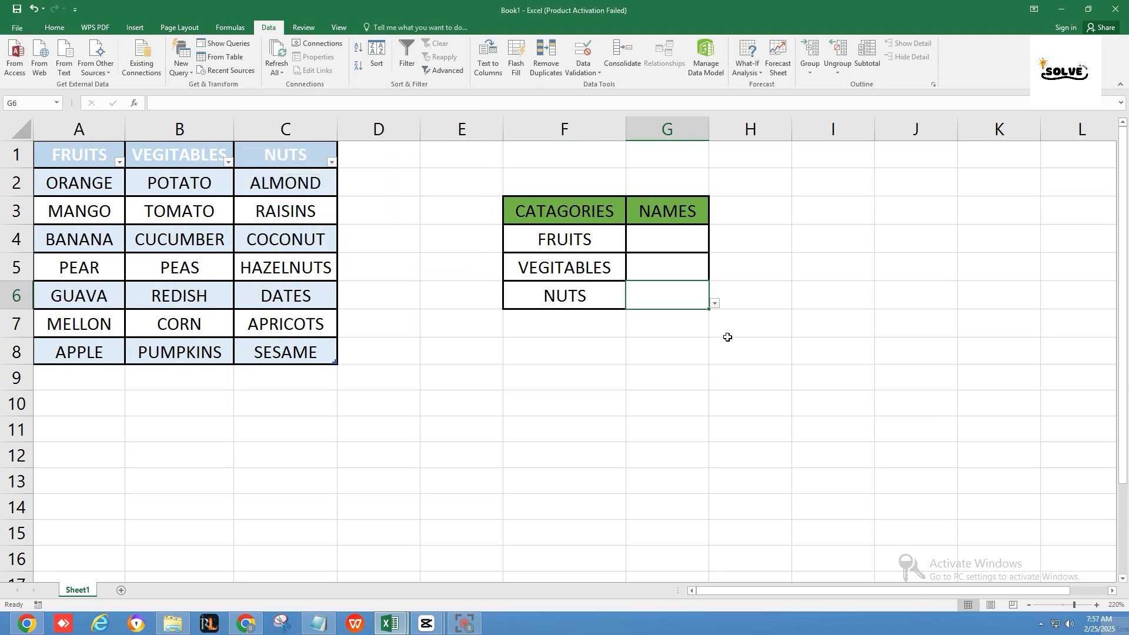
click(715, 304)
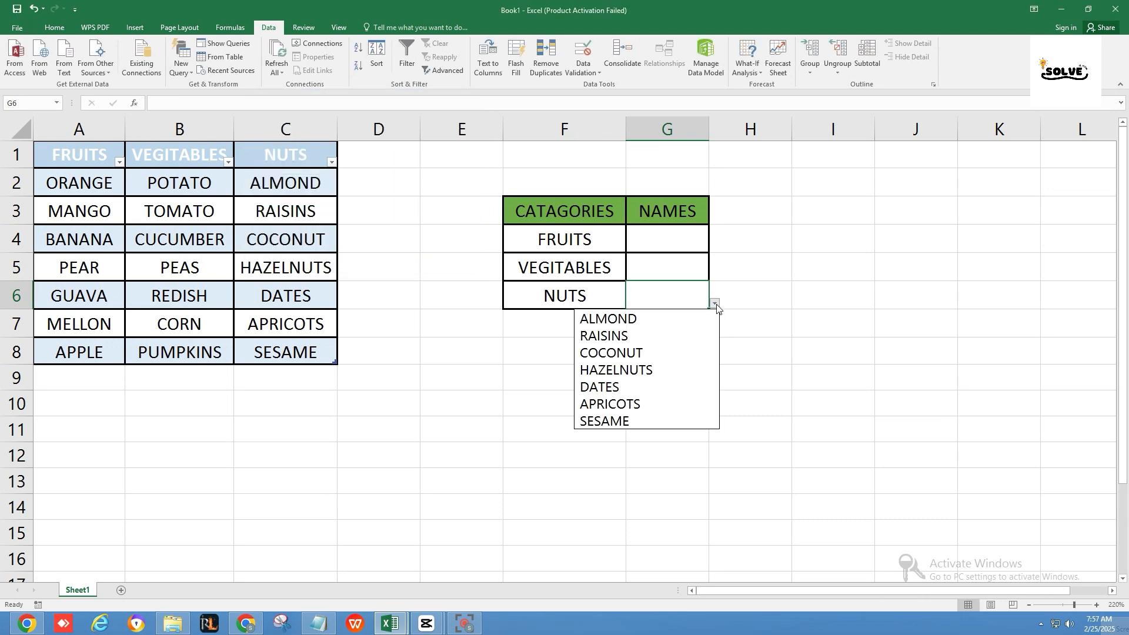
click(766, 433)
Choose BANANA as the fruit name in G4 and CUCUMBER as the vegetable name in G5 from their dropdowns.
click(609, 245)
click(700, 244)
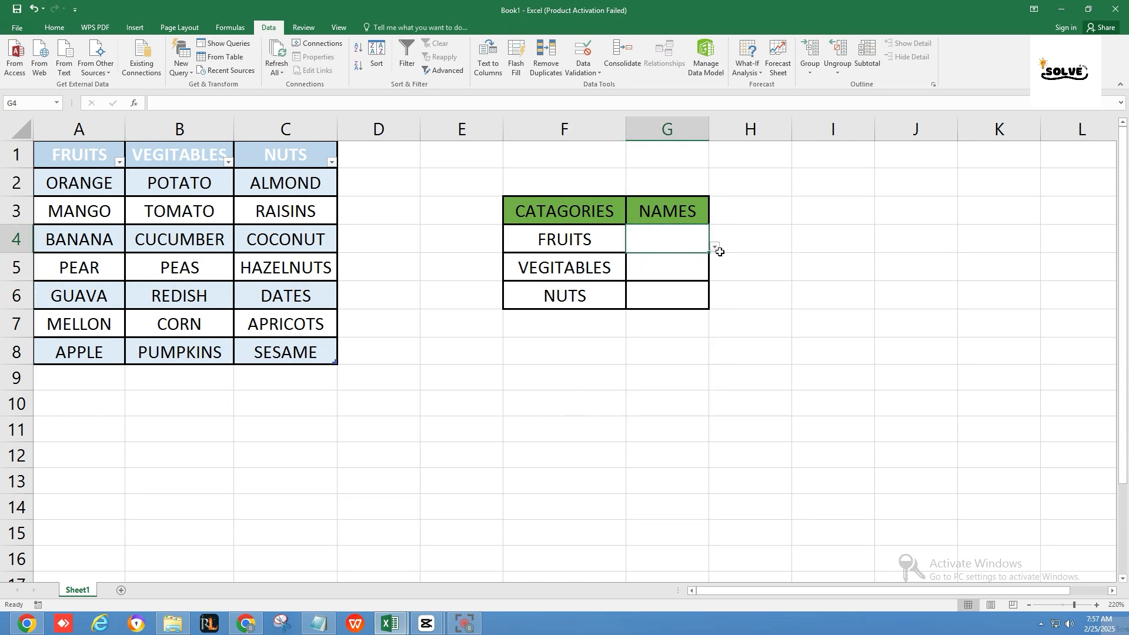
click(714, 247)
click(686, 292)
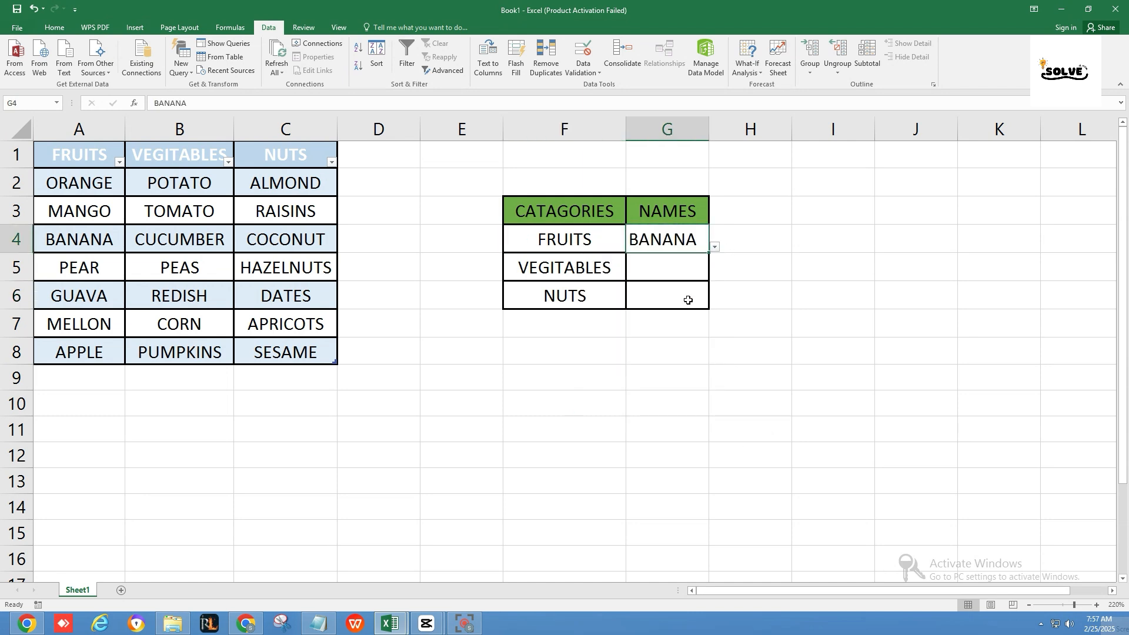
click(706, 272)
click(714, 276)
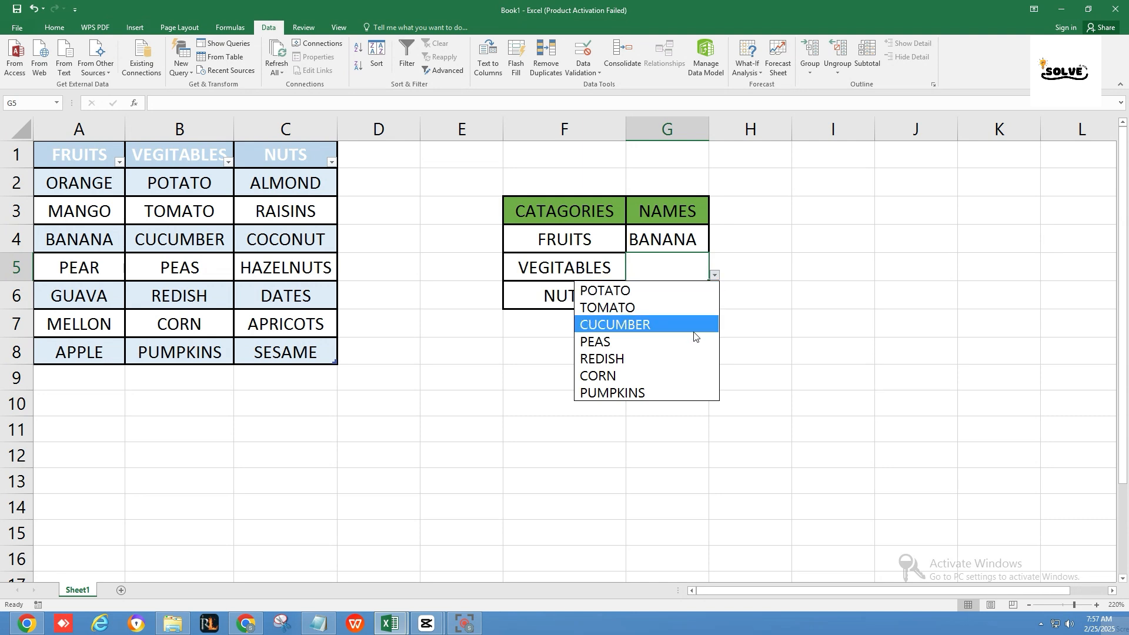
click(614, 323)
Choose DATES as the nut name in G6 and widen column G to fit the names.
click(705, 297)
click(715, 303)
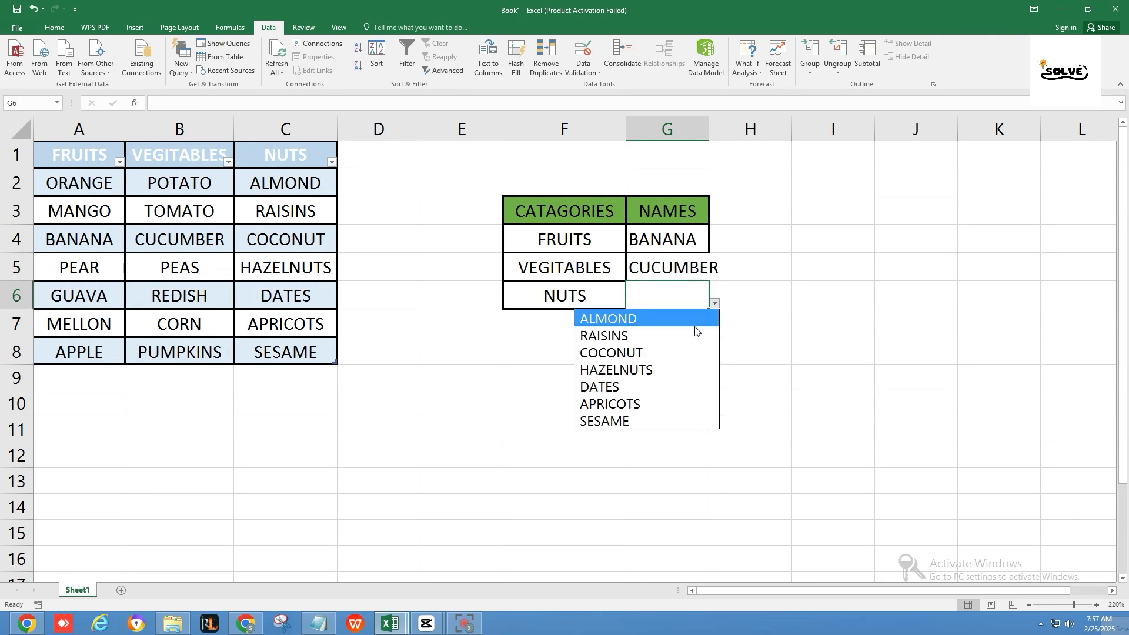
click(671, 389)
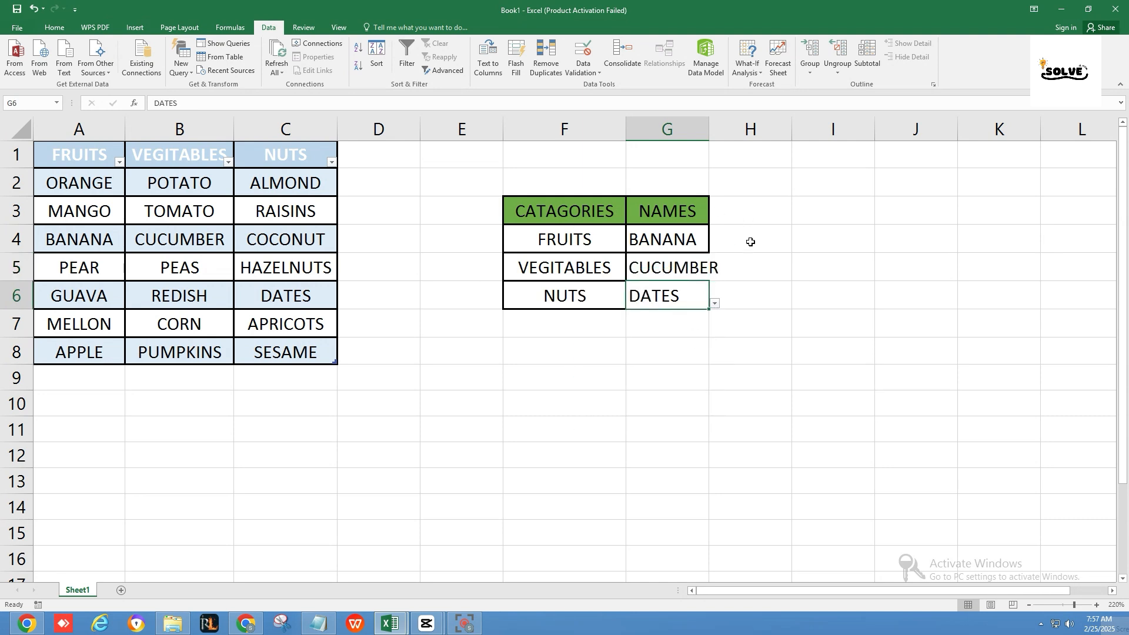
drag(708, 127, 730, 126)
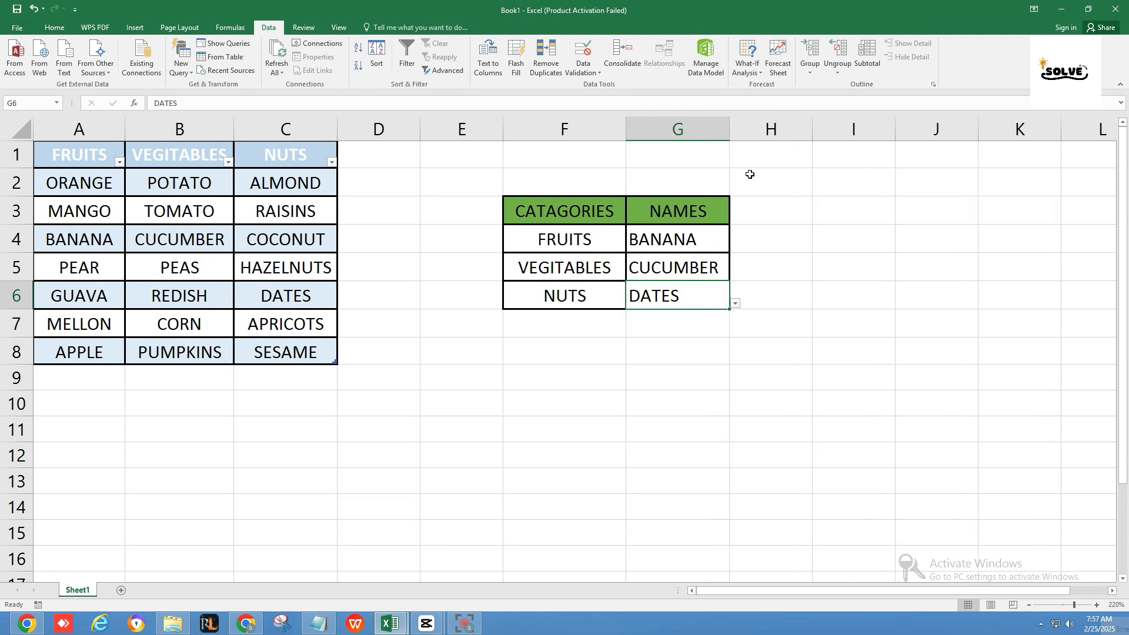
click(791, 297)
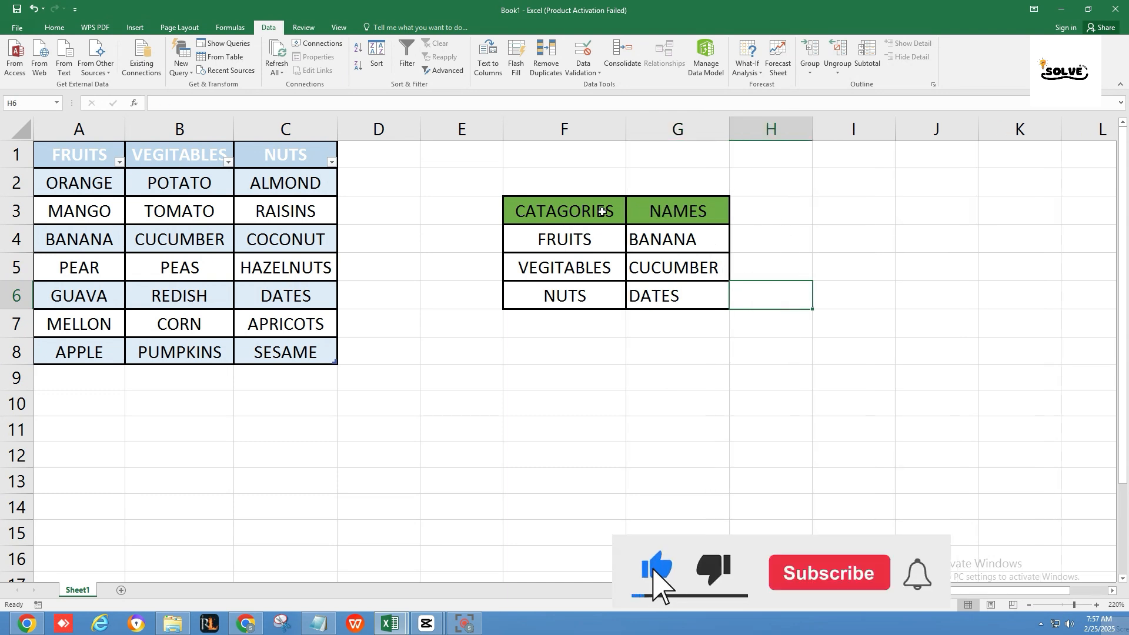
Select the NAMES column cells G3:G6 for formatting.
click(653, 218)
drag(652, 218, 676, 296)
click(58, 27)
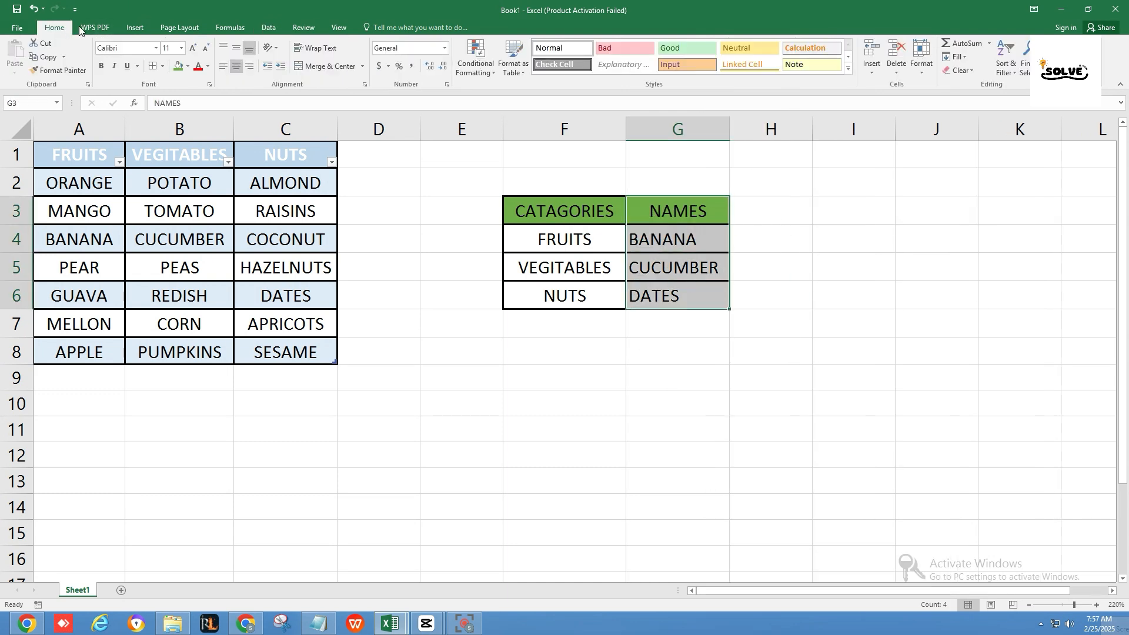